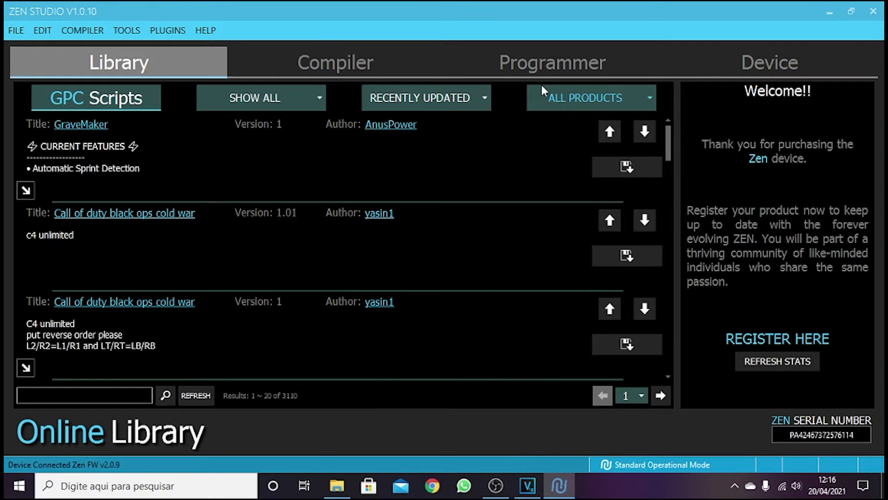
- Open the configuration of the FPS Master gamepack in slot 3 and set Active Fire Mod to Rapid Fire Adjustable
left_click(537, 69)
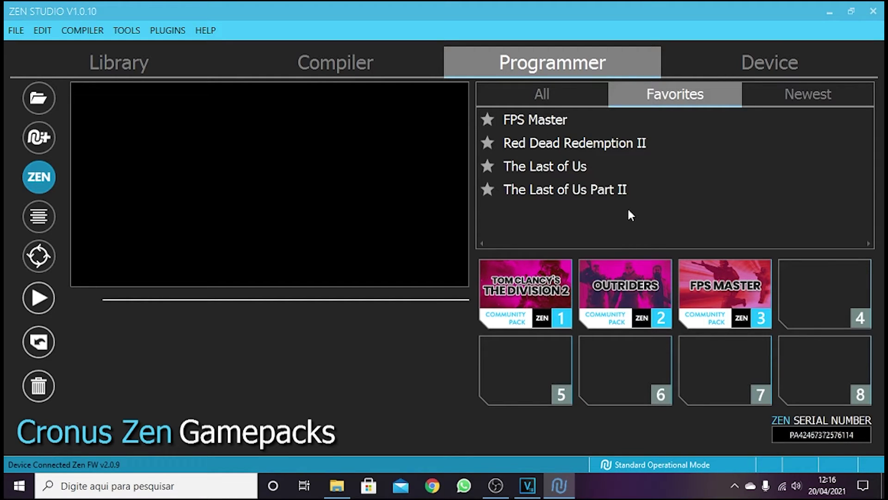
left_click(764, 323)
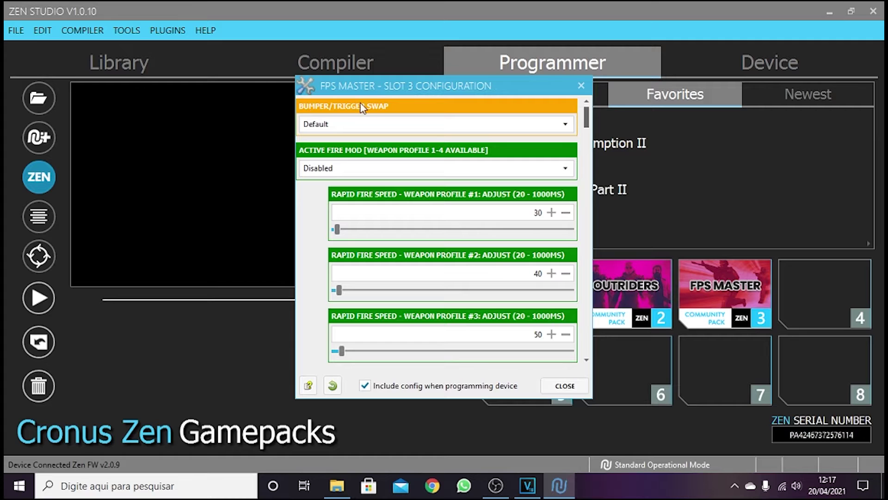
left_click(329, 169)
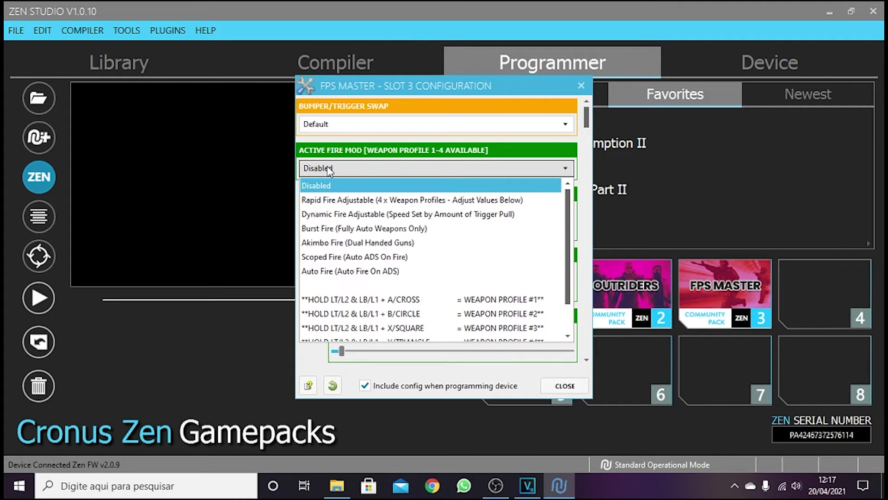
left_click(333, 202)
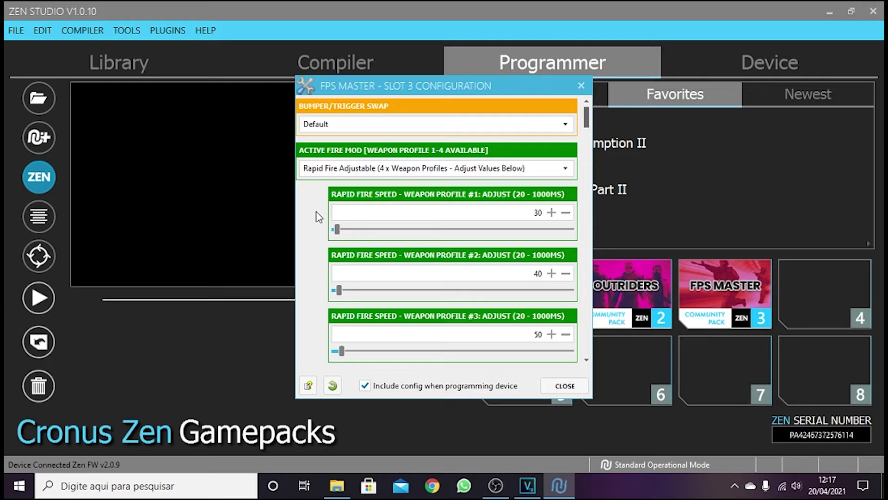
- Set the Fire Mod Activator to ADS & Fire (Fire While Holding ADS)
scroll(317, 212, "down", 3)
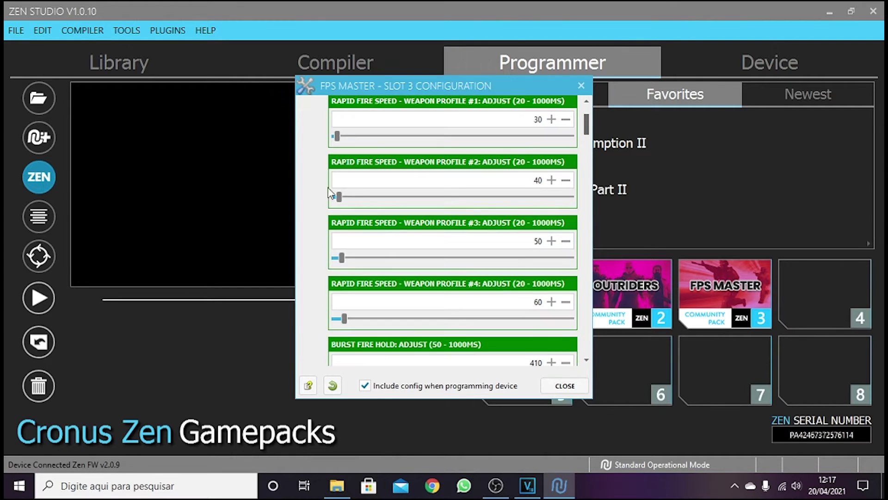
scroll(318, 208, "down", 2)
left_click(321, 268)
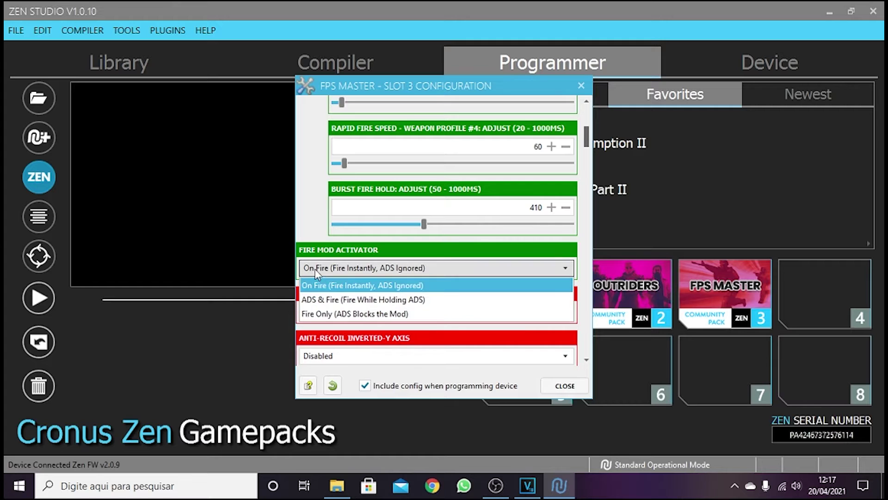
left_click(333, 301)
- Set Anti-Recoil Mode to "LT/L2 + D-PAD DOWN toggles active anti-recoil on/off" and Anti-Recoil Rumble Mode to Enabled (Smart or Legacy)
scroll(317, 257, "down", 2)
left_click(336, 254)
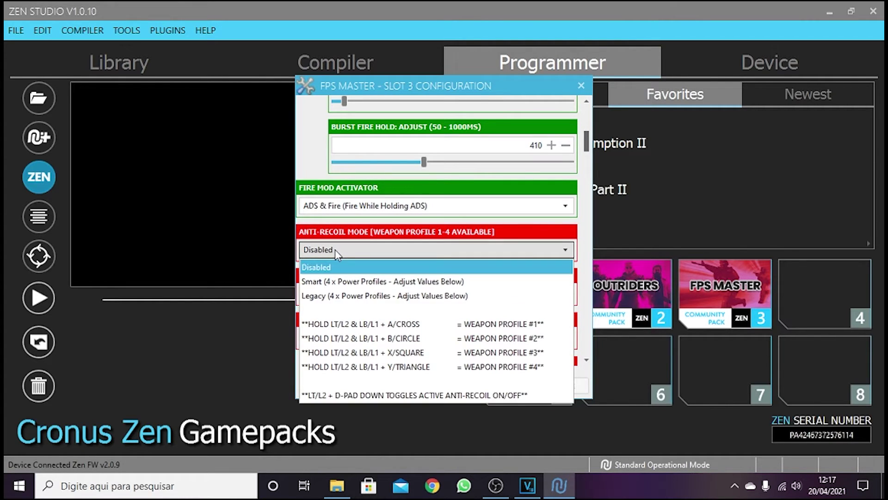
left_click(348, 396)
scroll(340, 295, "down", 1)
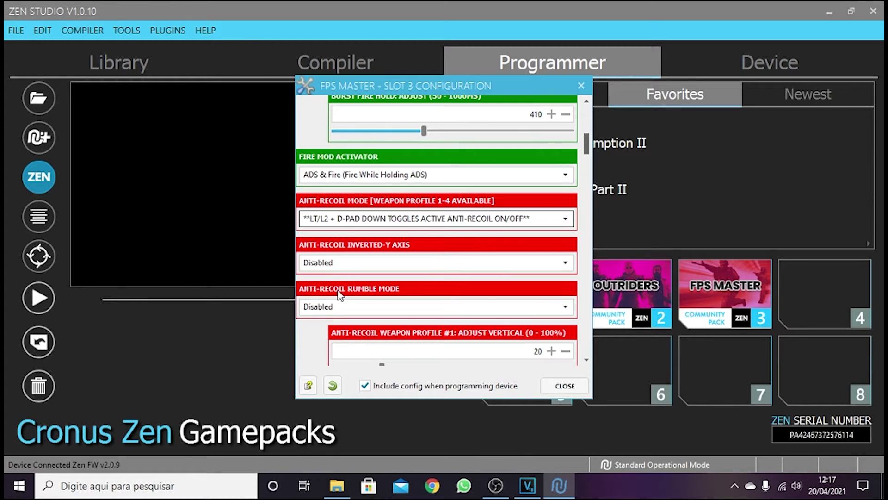
scroll(316, 344, "down", 1)
left_click(320, 276)
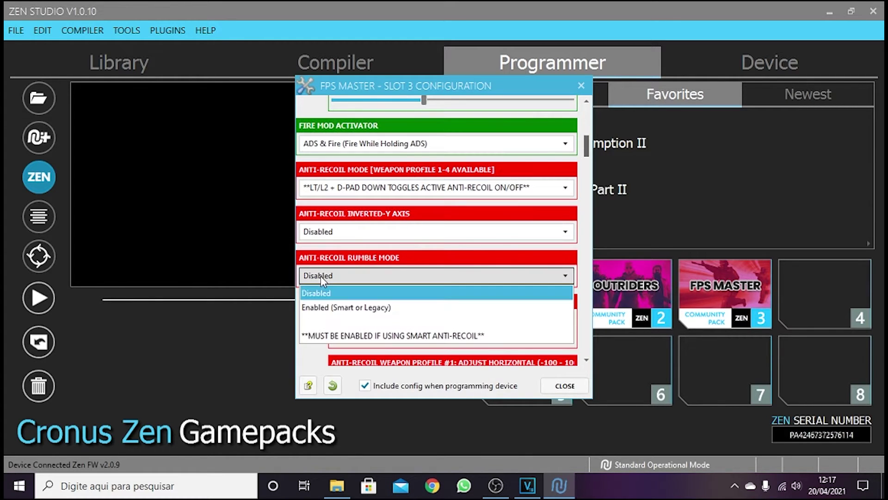
left_click(330, 308)
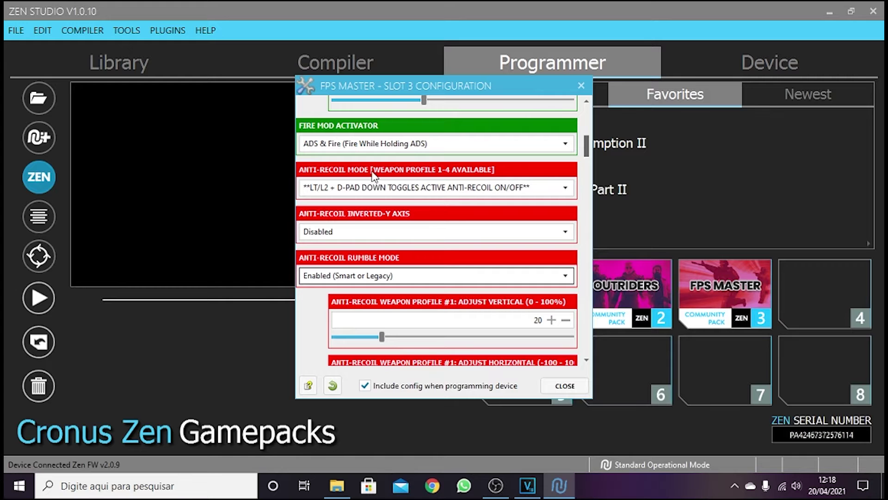
- Review the available options of Anti-Recoil Mode and Anti-Recoil Rumble Mode, keeping the current selections
left_click(308, 186)
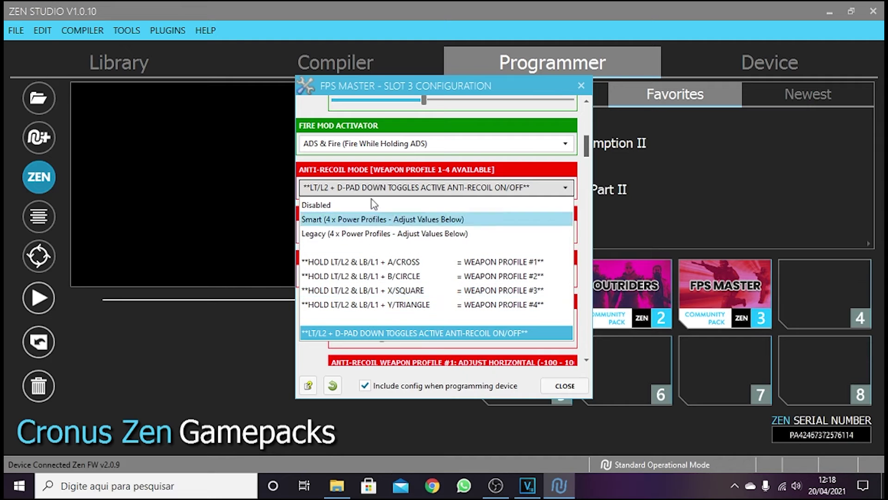
left_click(403, 333)
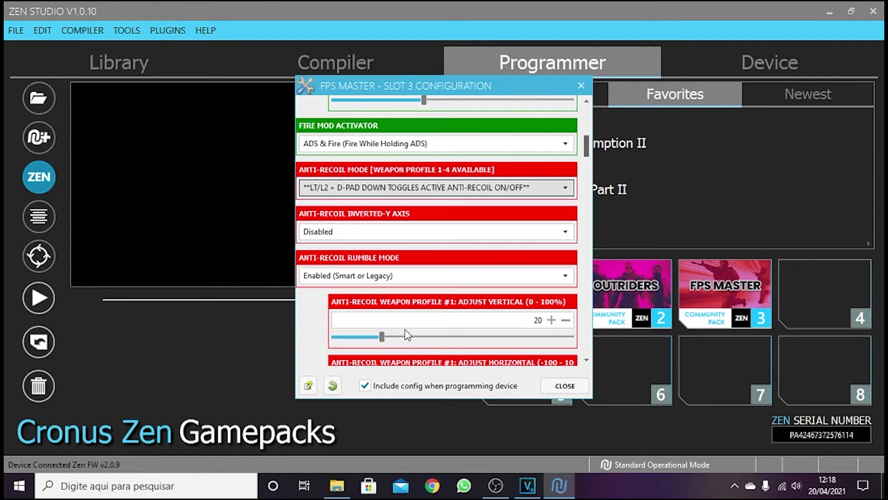
mouse_move(319, 279)
left_click(359, 280)
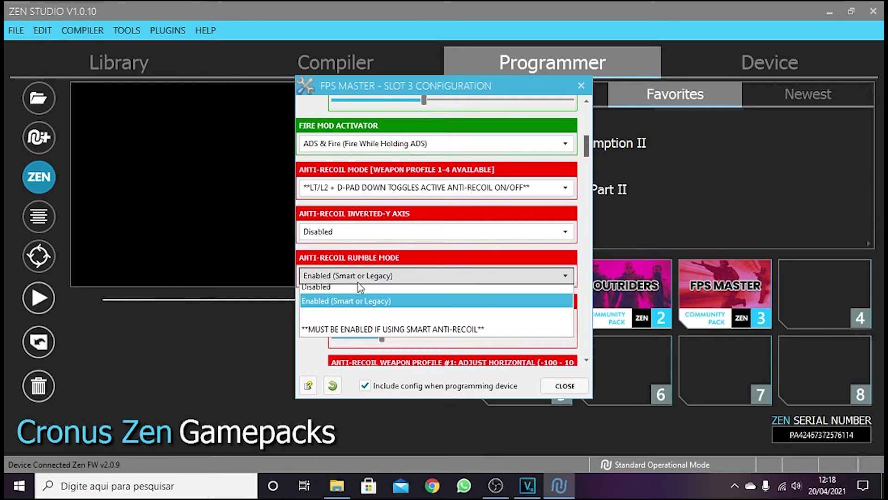
left_click(333, 308)
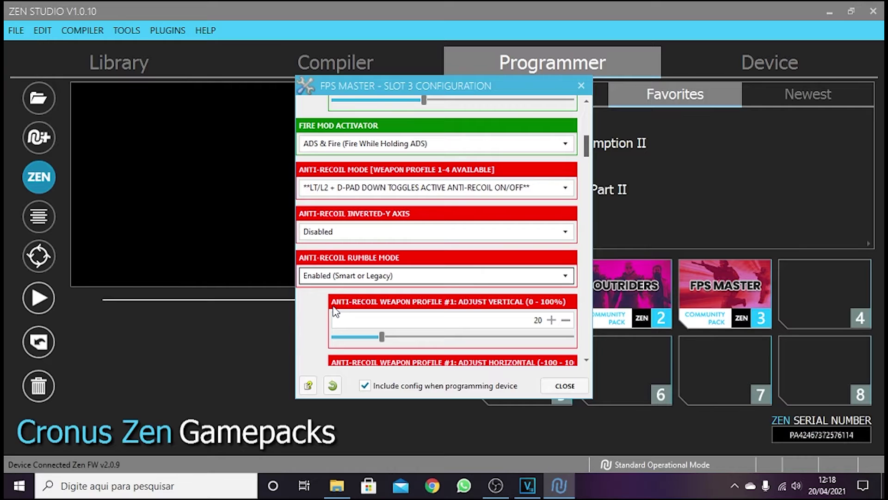
- Raise the vertical anti-recoil adjustment of weapon profile #1 to about 24%
scroll(336, 313, "down", 1)
left_click_drag(385, 309, 393, 308)
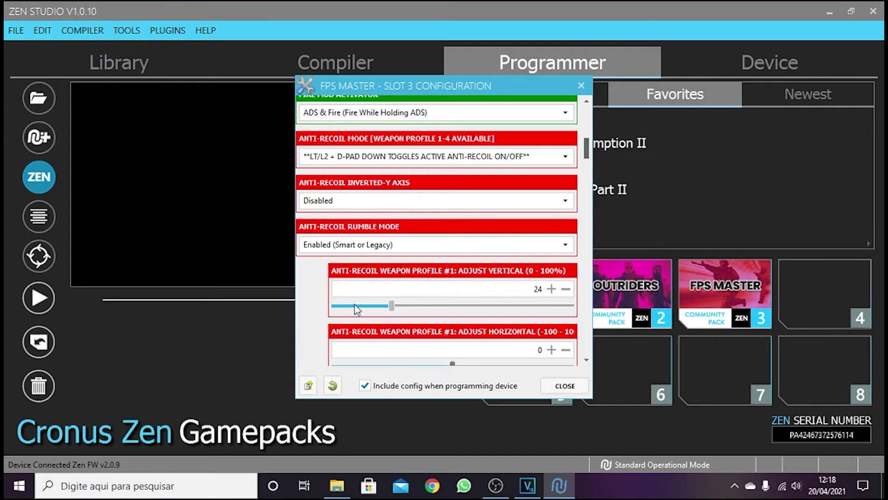
mouse_move(397, 306)
left_mouse_down()
mouse_move(426, 306)
mouse_move(395, 307)
left_mouse_up()
- Set Aim Assist to "LT/L2 + D-PAD LEFT toggles aim assist on/off" and raise the Polar Assist radius by three increments
scroll(324, 300, "down", 10)
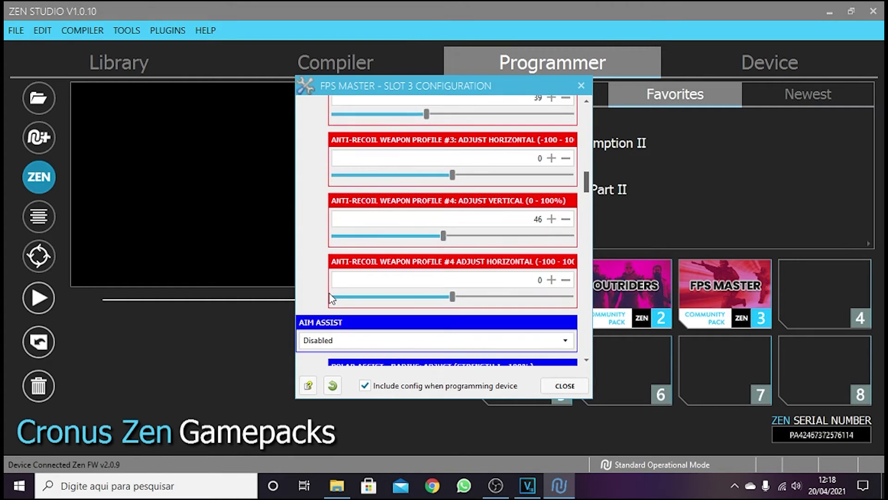
scroll(331, 299, "down", 3)
left_click(314, 253)
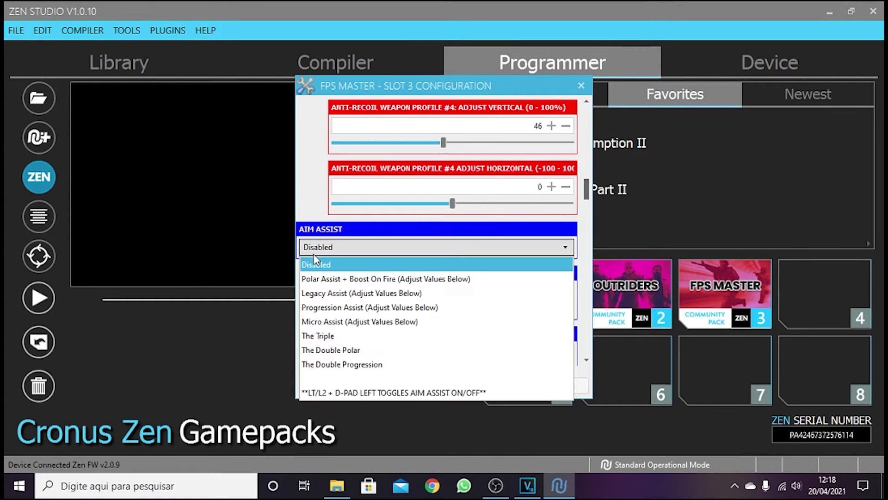
left_click(319, 392)
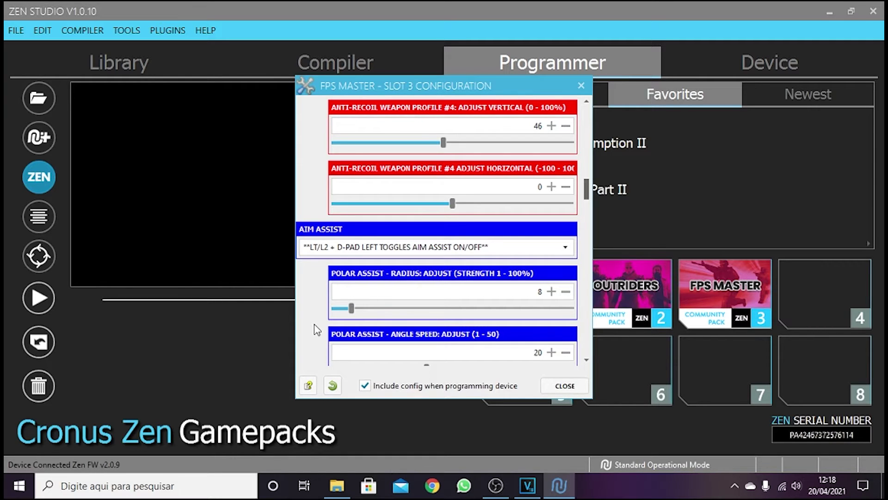
left_click(552, 291)
left_click(552, 292)
left_click(552, 291)
- Set Strafe Shot to Strafe Both Directions (Set Speed Below)
scroll(324, 279, "down", 3)
scroll(324, 279, "down", 10)
scroll(324, 279, "down", 3)
scroll(316, 248, "down", 2)
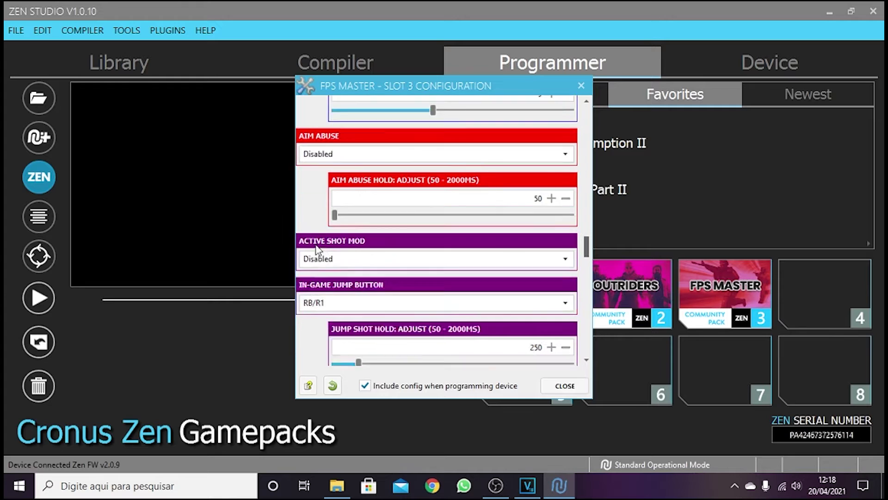
scroll(317, 248, "down", 1)
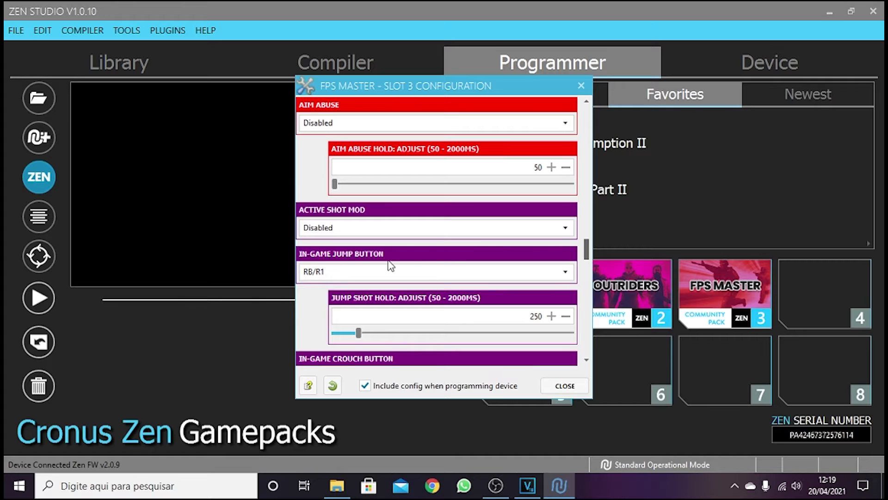
scroll(348, 270, "down", 5)
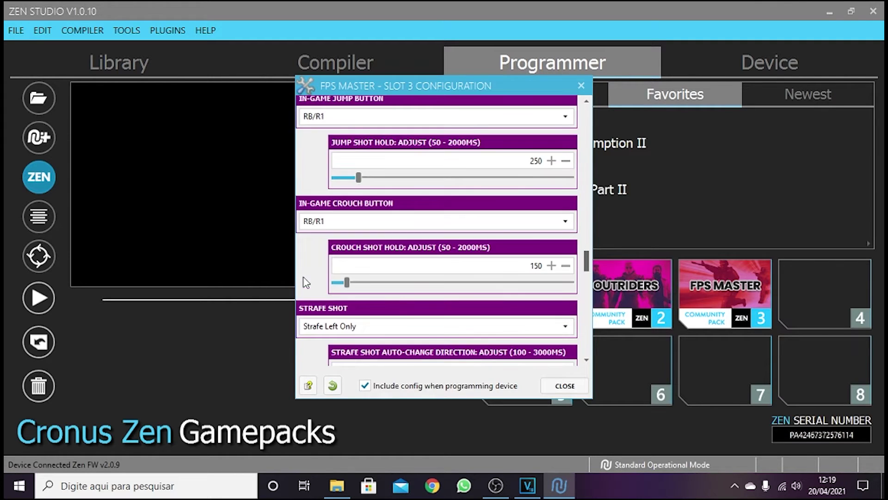
scroll(307, 282, "down", 1)
left_click(326, 295)
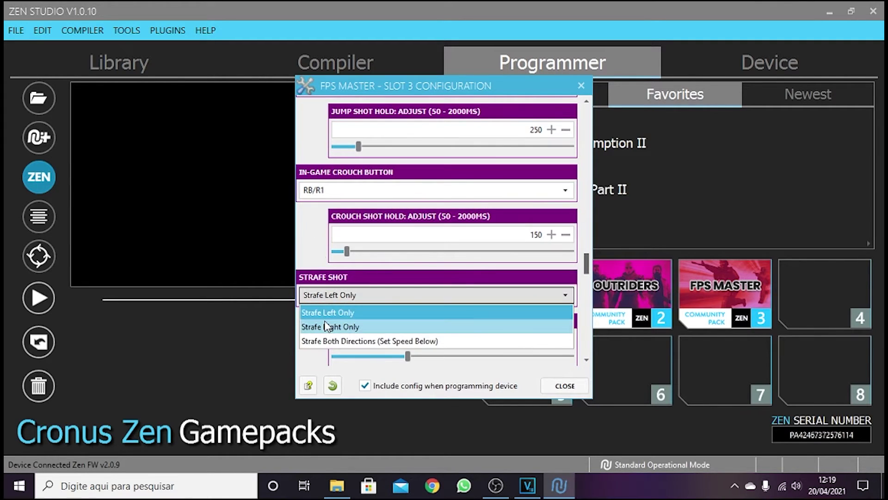
left_click(329, 341)
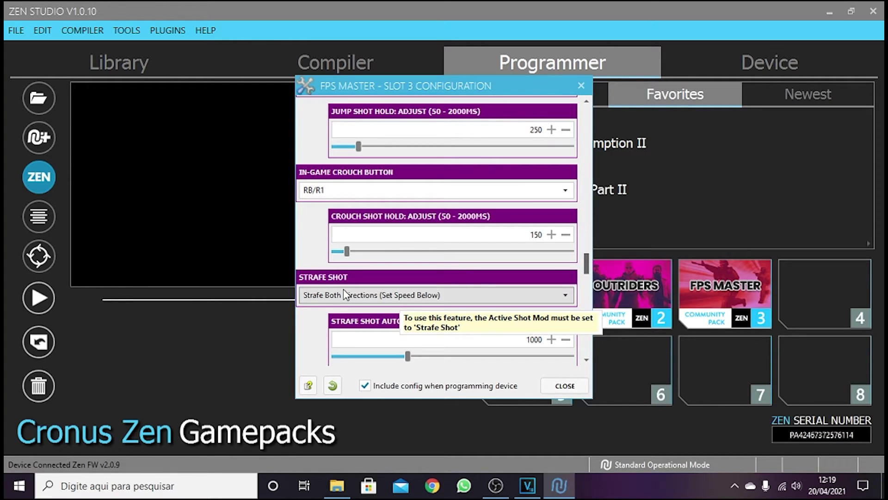
- Set Auto Heal to Enabled (Set Custom Button Below)
scroll(344, 288, "down", 3)
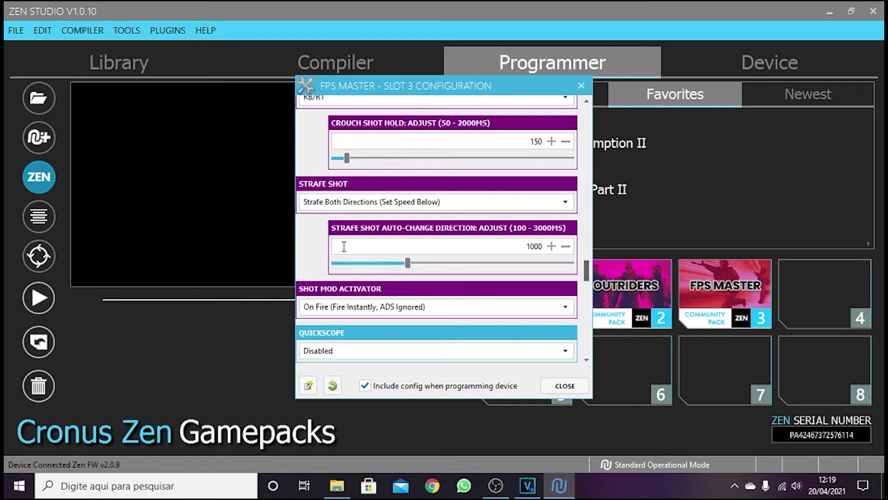
scroll(312, 271, "down", 5)
scroll(317, 277, "down", 5)
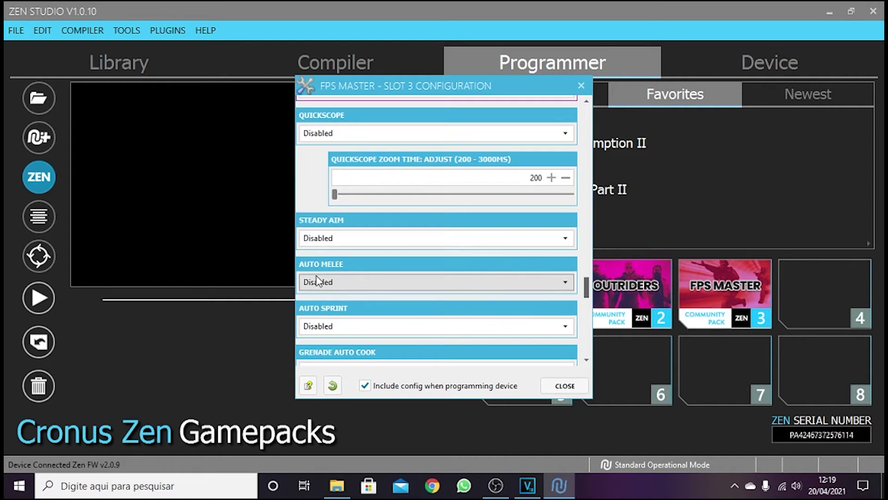
scroll(320, 280, "down", 7)
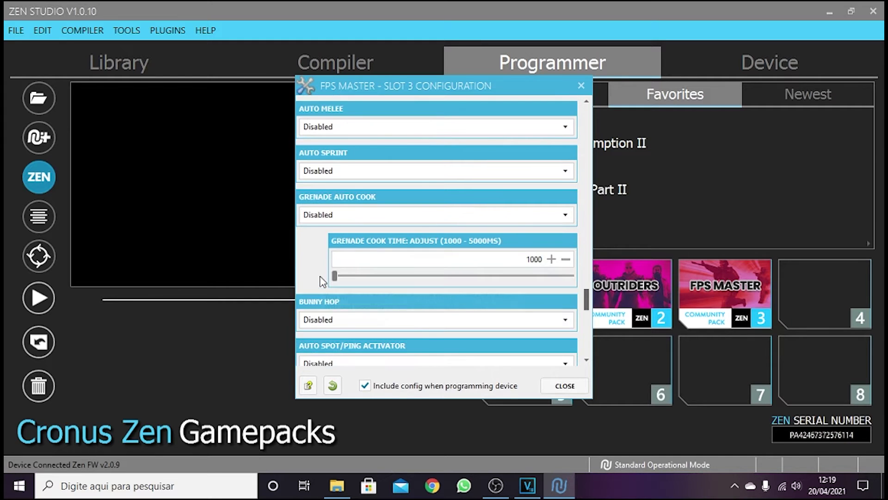
scroll(322, 282, "down", 6)
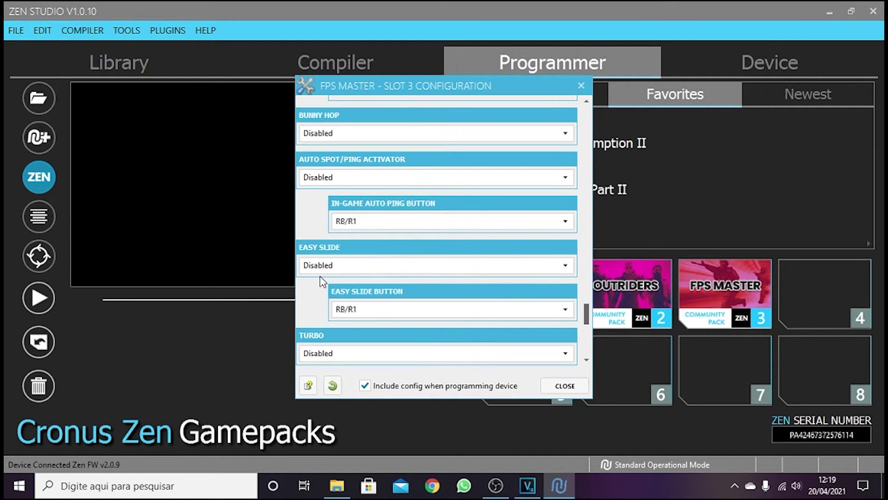
left_click(322, 290)
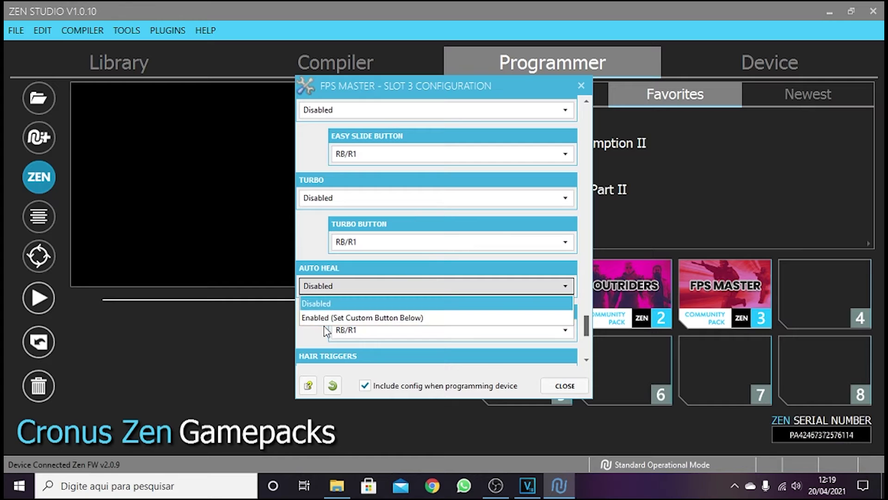
left_click(327, 315)
- Enable Block Game Rumble at the end of the FPS Master configuration
scroll(319, 326, "down", 1)
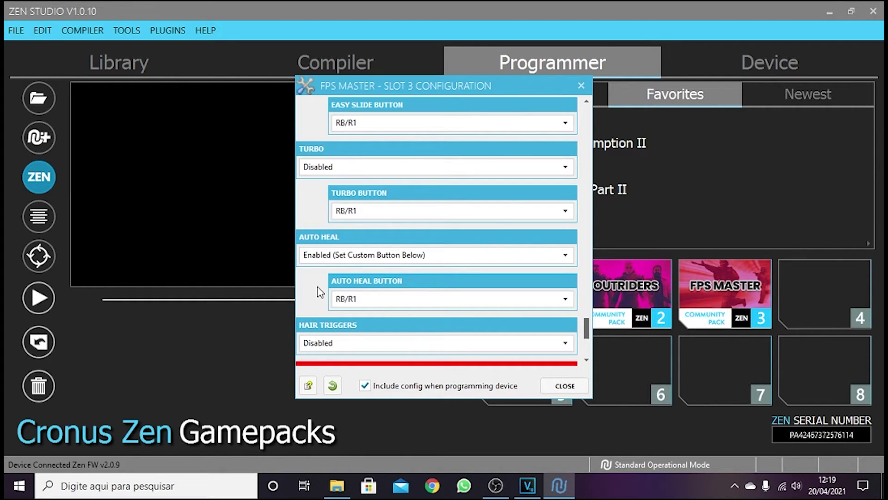
scroll(319, 292, "down", 6)
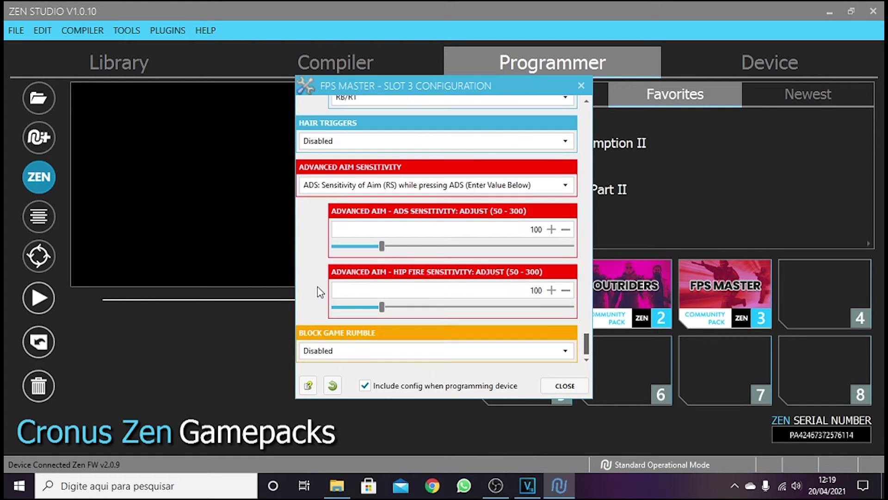
left_click(317, 350)
left_click(313, 379)
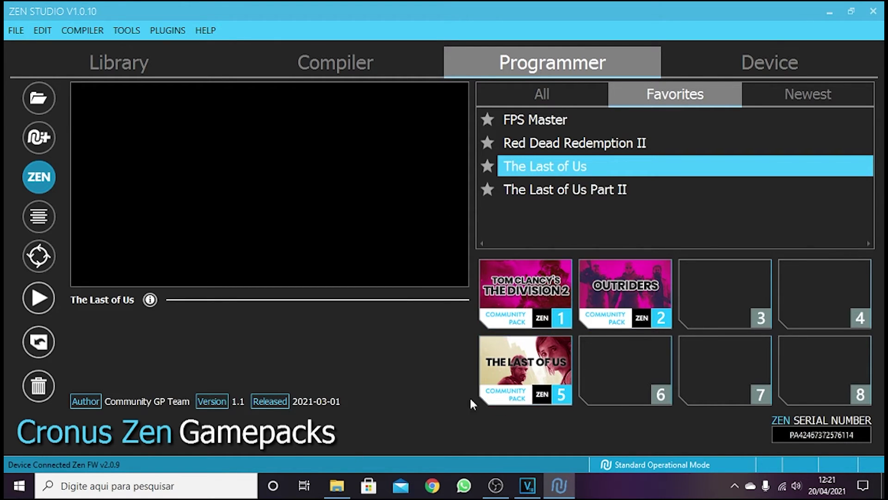
- Open the configuration of The Last of Us gamepack in slot 5 and enable Block Game Rumble and Anti-Recoil
left_click(567, 402)
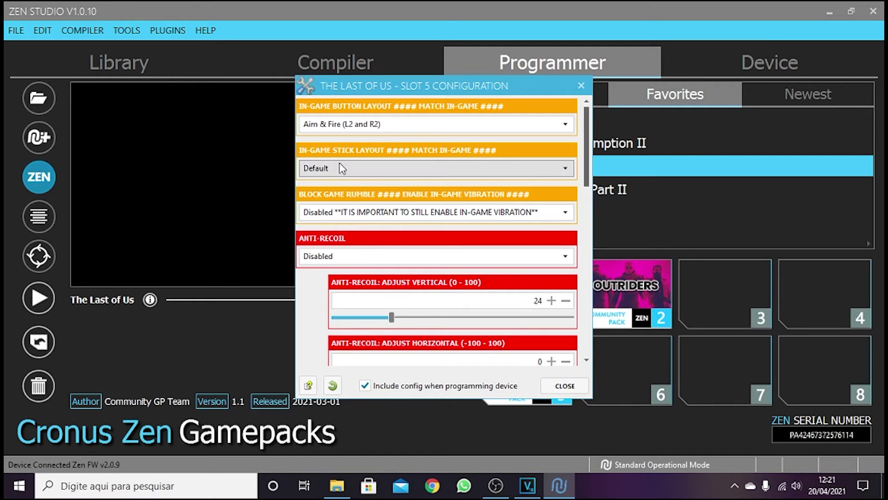
left_click(378, 214)
left_click(380, 243)
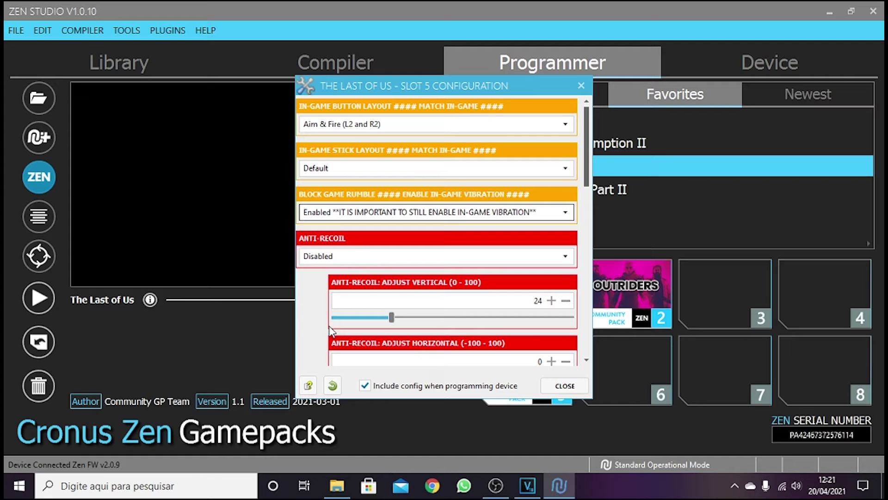
scroll(330, 330, "down", 1)
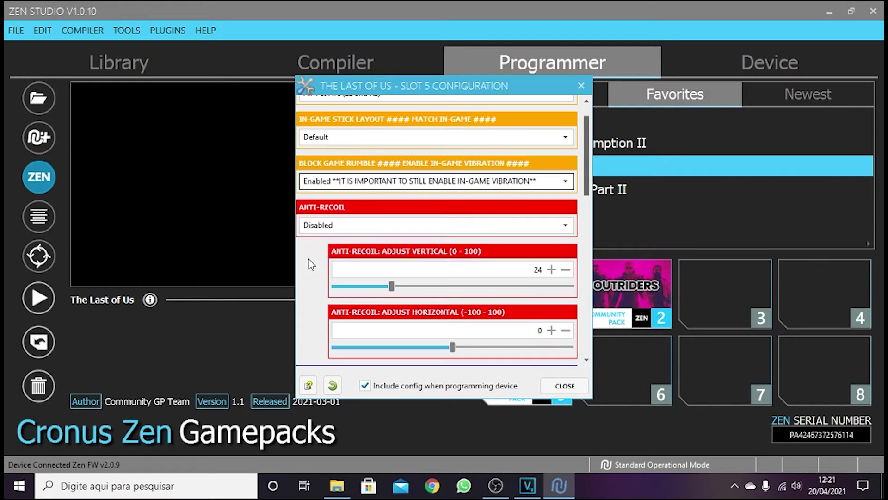
left_click(323, 225)
left_click(327, 255)
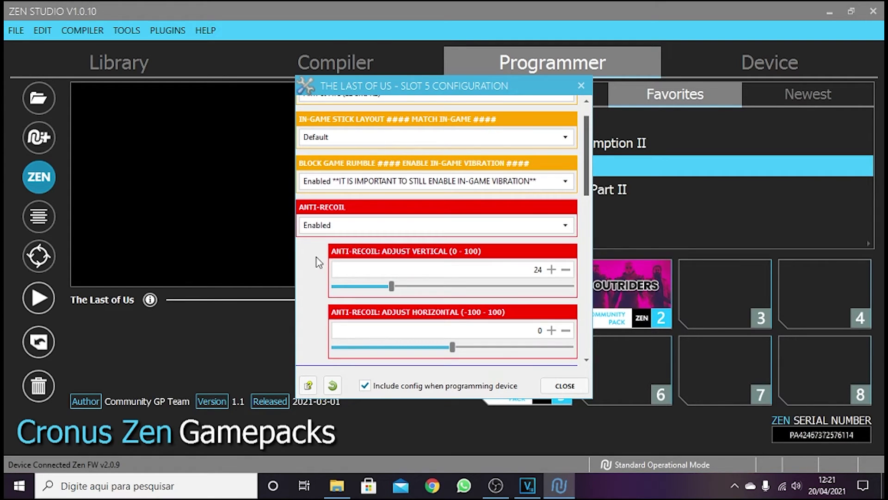
scroll(317, 258, "down", 1)
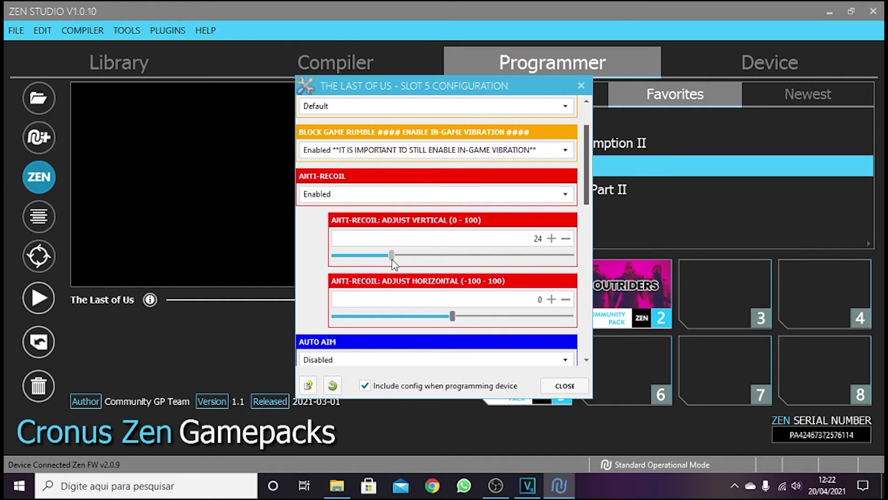
mouse_move(392, 260)
left_mouse_down()
mouse_move(411, 259)
mouse_move(393, 258)
left_mouse_up()
left_click(566, 238)
- Enable Auto Aim in The Last of Us configuration
scroll(311, 267, "down", 3)
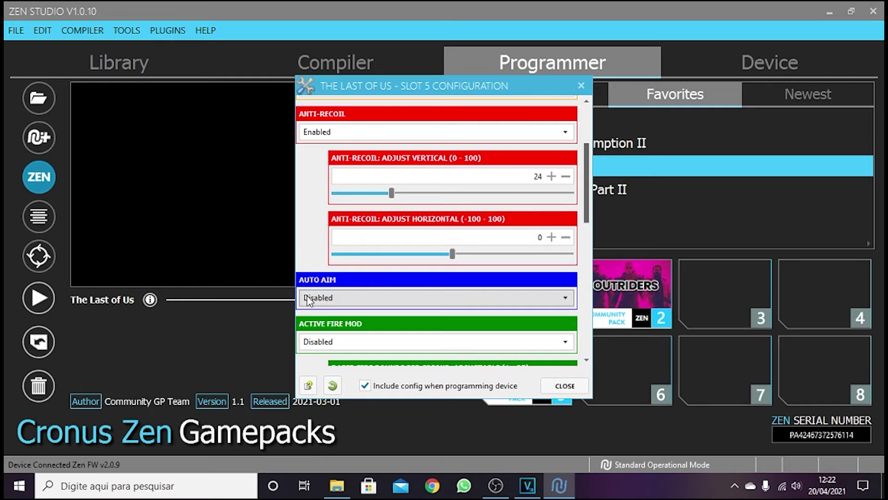
scroll(303, 229, "down", 3)
left_click(320, 237)
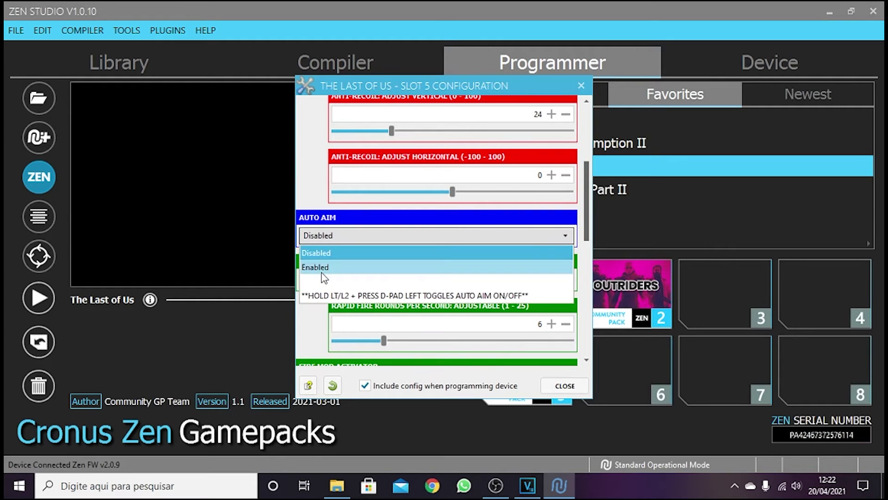
left_click(320, 264)
- Set Active Fire Mod to Adjustable Rapid Fire (Enter Value Below) with 5 rounds per second
left_click(321, 280)
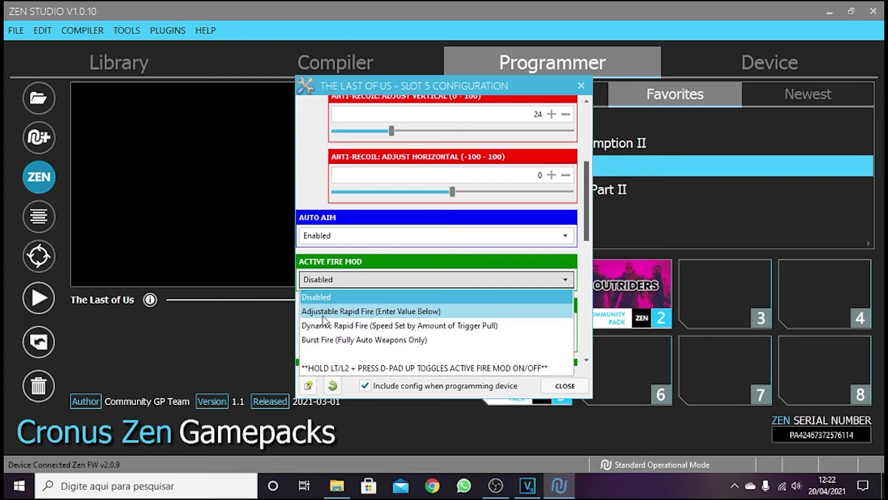
left_click(324, 312)
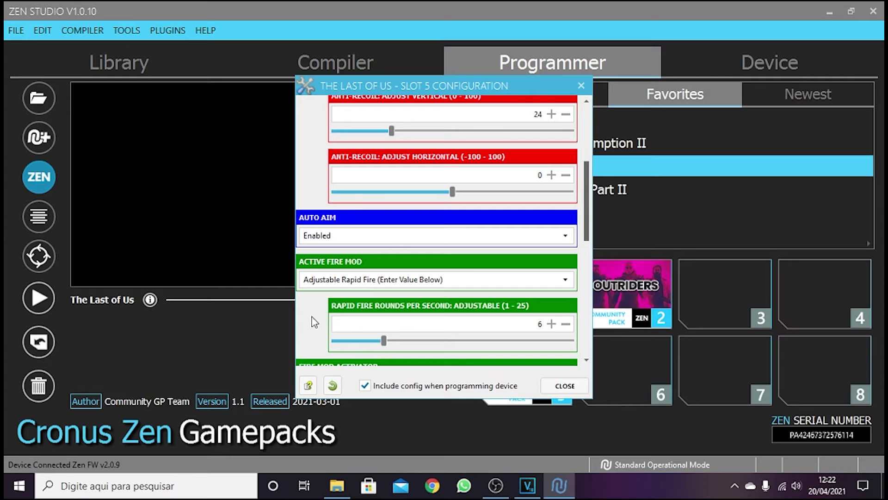
scroll(316, 317, "down", 1)
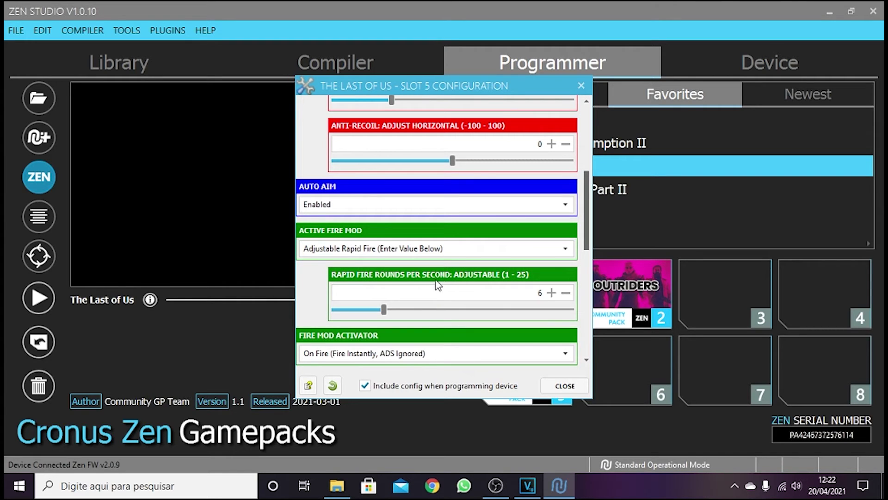
left_click(565, 293)
- Set Fire Mod Activator to ADS & Fire (Fire While Holding ADS)
scroll(323, 315, "down", 2)
left_click(331, 291)
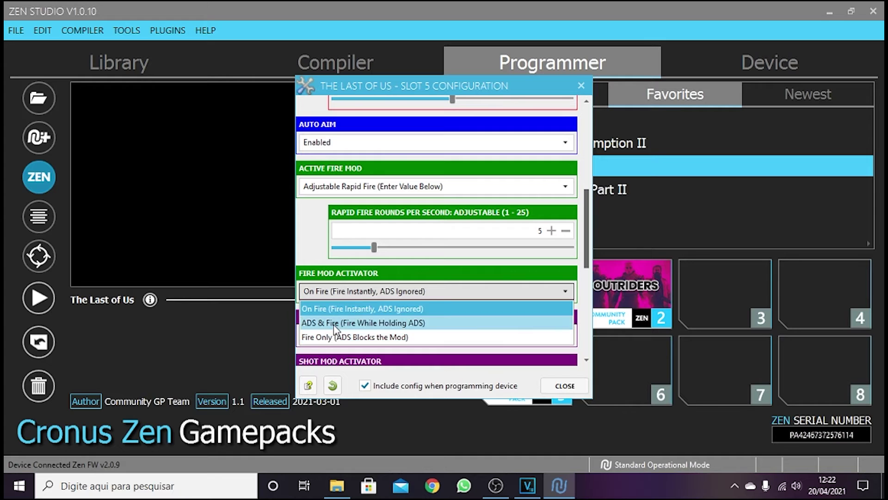
left_click(340, 320)
- Enable Auto Reload and Auto Stealth for The Last of Us
scroll(330, 273, "down", 3)
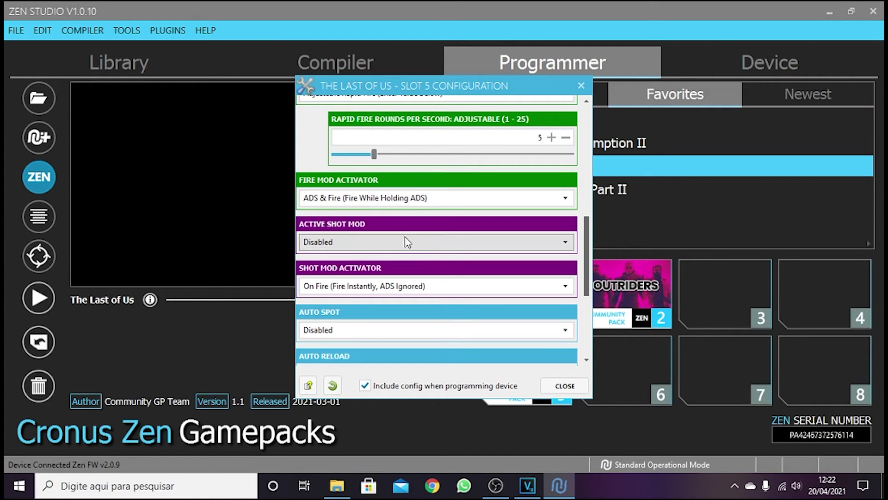
scroll(361, 280, "down", 3)
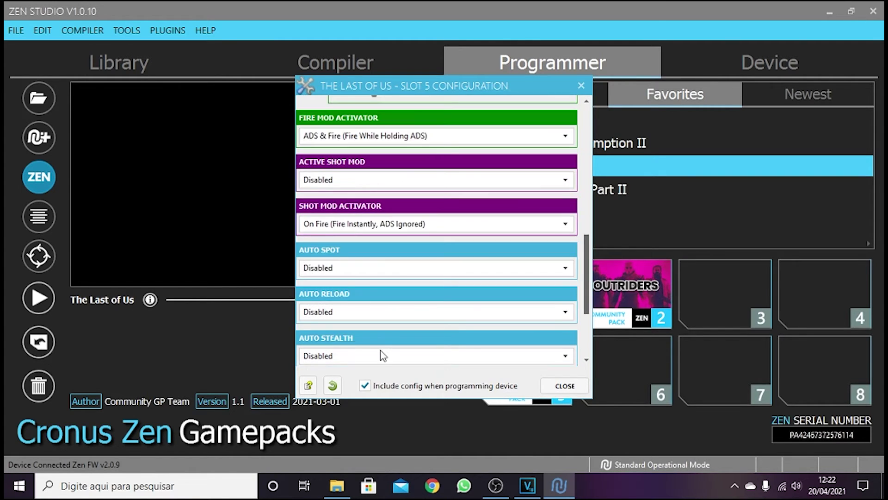
left_click(338, 281)
left_click(327, 299)
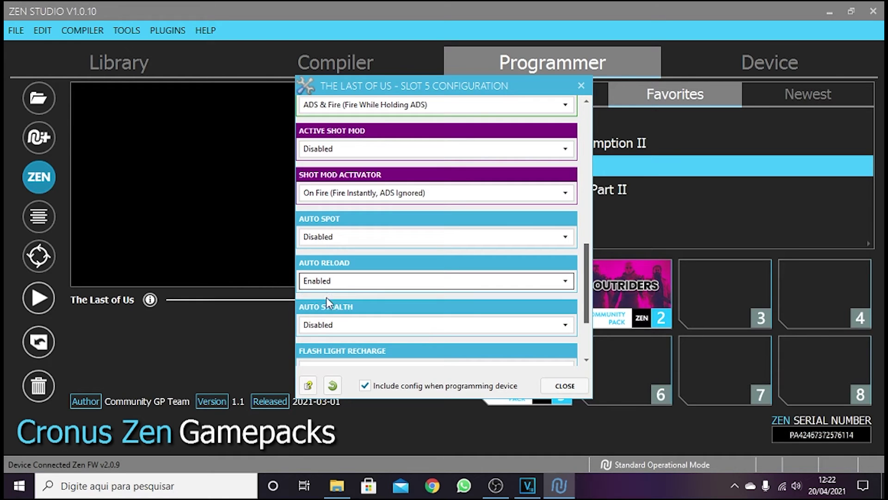
left_click(331, 324)
left_click(339, 350)
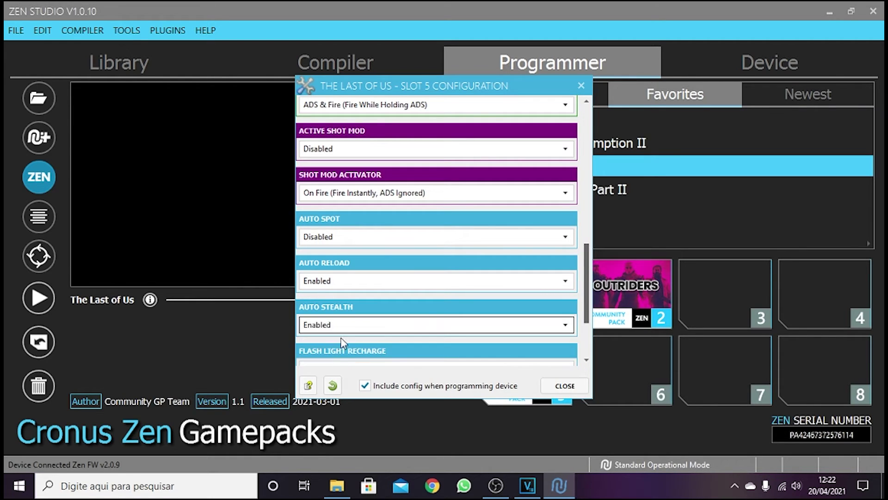
- Examine the options and description of the Auto Stealth setting
scroll(335, 314, "down", 3)
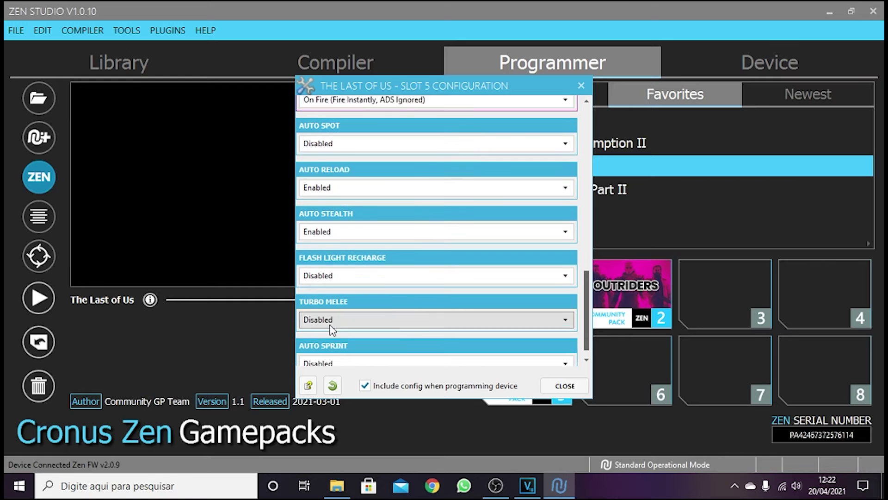
scroll(318, 231, "up", 1)
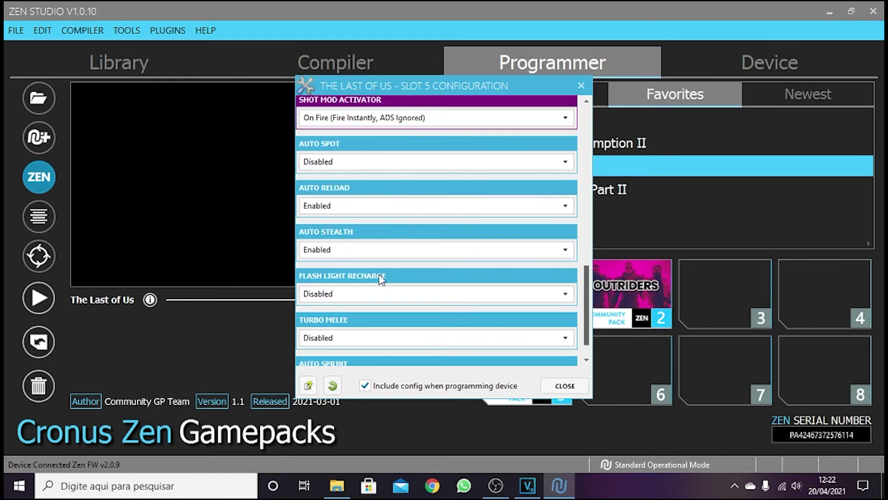
left_click(341, 250)
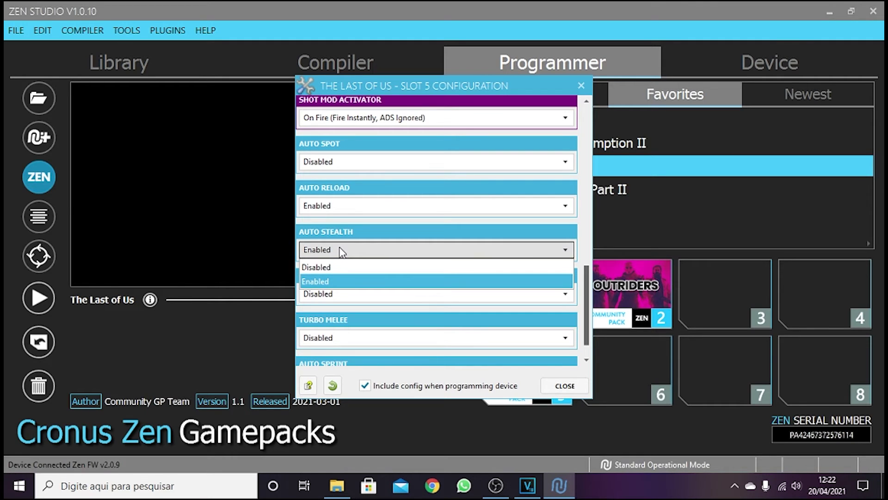
left_click(341, 250)
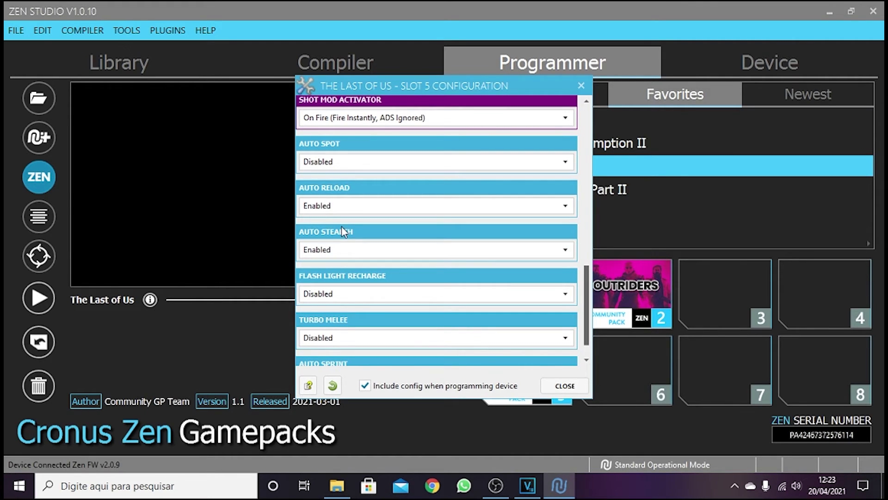
mouse_move(343, 249)
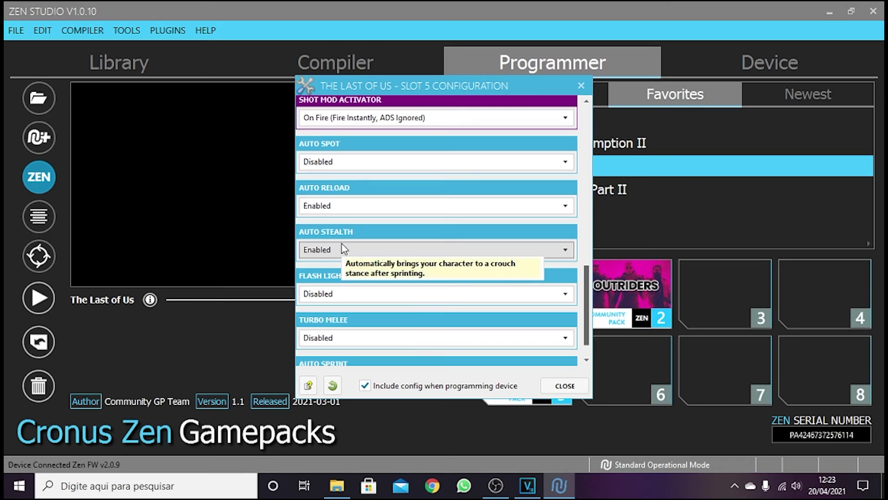
mouse_move(324, 205)
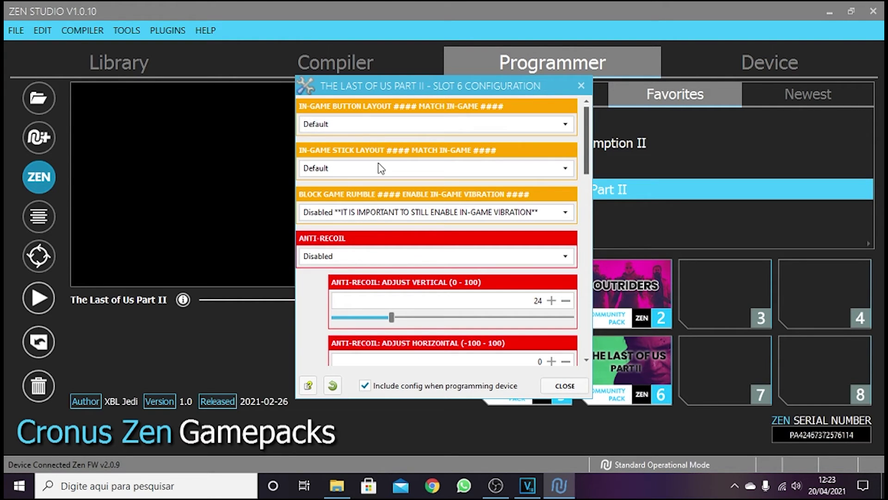
- Enable Block Game Rumble in the configuration of The Last of Us Part II in slot 6, keeping the default button layout
left_click(359, 123)
left_click(347, 88)
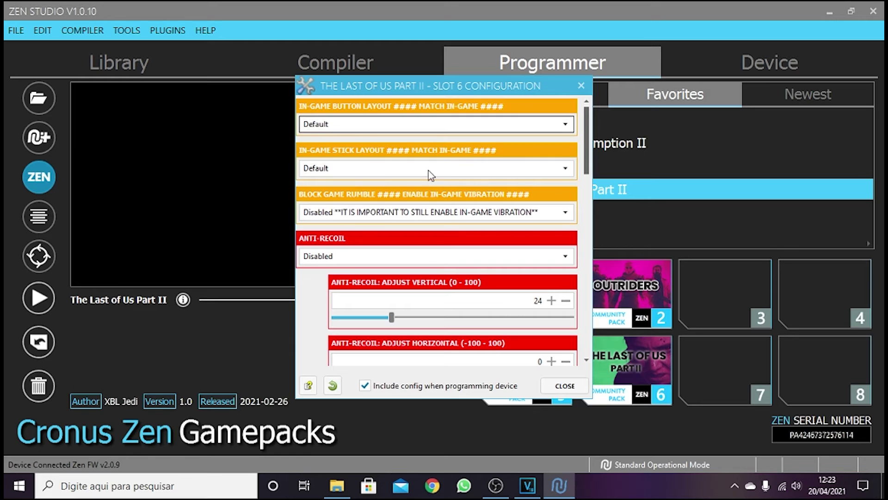
left_click(341, 212)
left_click(341, 229)
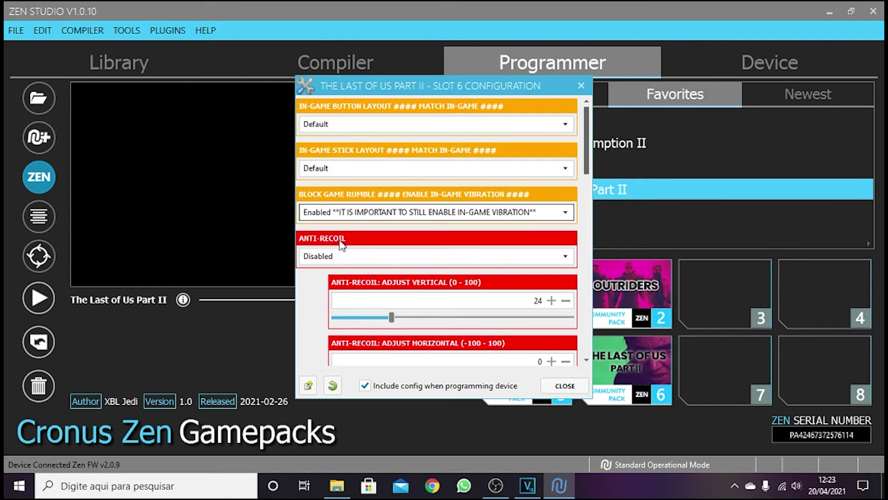
- Enable Anti-Recoil for The Last of Us Part II and set its vertical adjustment to 22
scroll(312, 295, "down", 2)
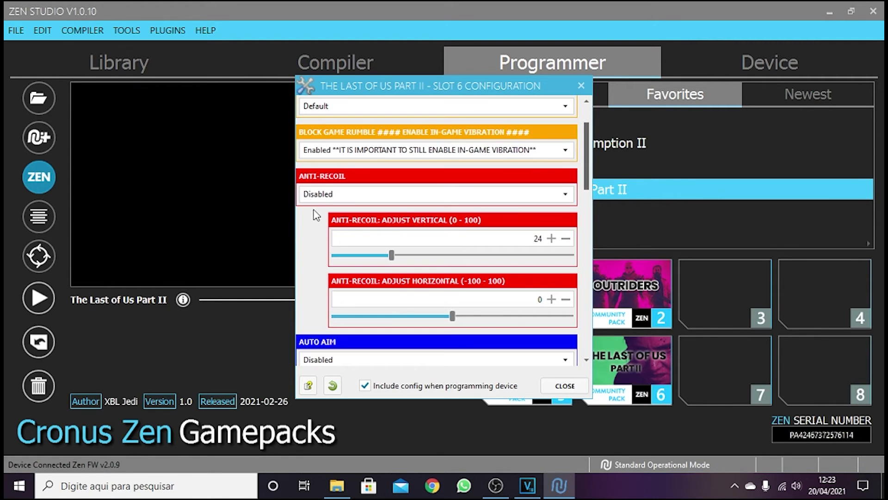
left_click(314, 197)
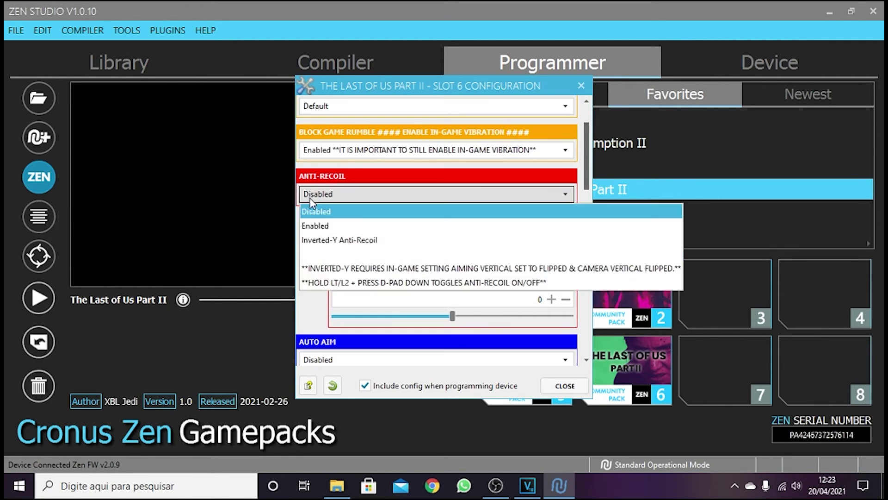
left_click(319, 226)
scroll(311, 234, "down", 1)
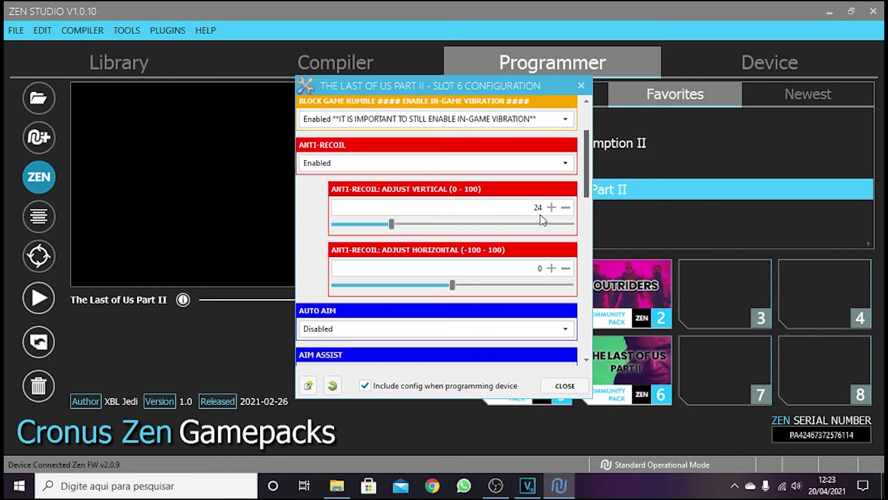
left_click_drag(394, 225, 390, 229)
- Enable both Auto Aim and Aim Assist for The Last of Us Part II
scroll(327, 256, "down", 2)
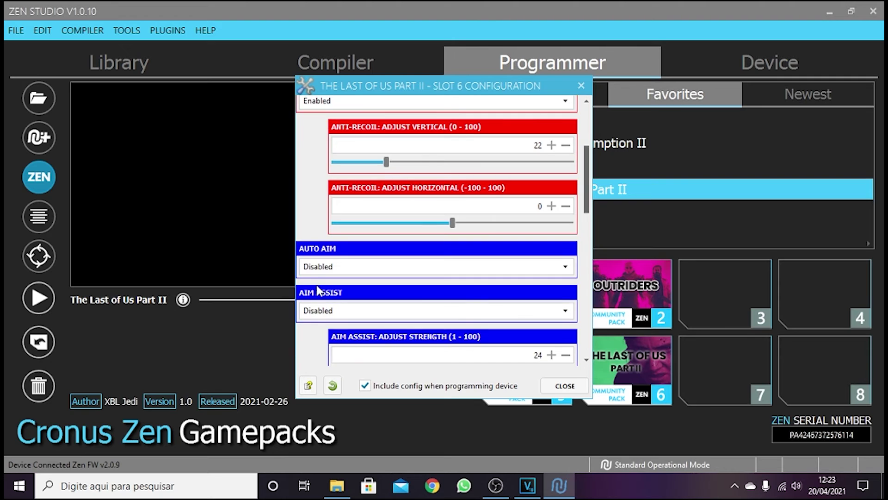
left_click(319, 269)
left_click(323, 298)
scroll(323, 301, "down", 1)
left_click(321, 280)
left_click(323, 308)
- Lower the Aim Assist strength to 11
scroll(323, 313, "down", 1)
left_click(567, 295)
left_click(567, 295)
left_click(567, 295)
left_click(567, 295)
left_click(567, 295)
left_click(567, 295)
left_click(567, 295)
left_click(567, 294)
left_click(567, 295)
left_click(567, 294)
left_click(566, 294)
left_click(567, 295)
left_click(567, 294)
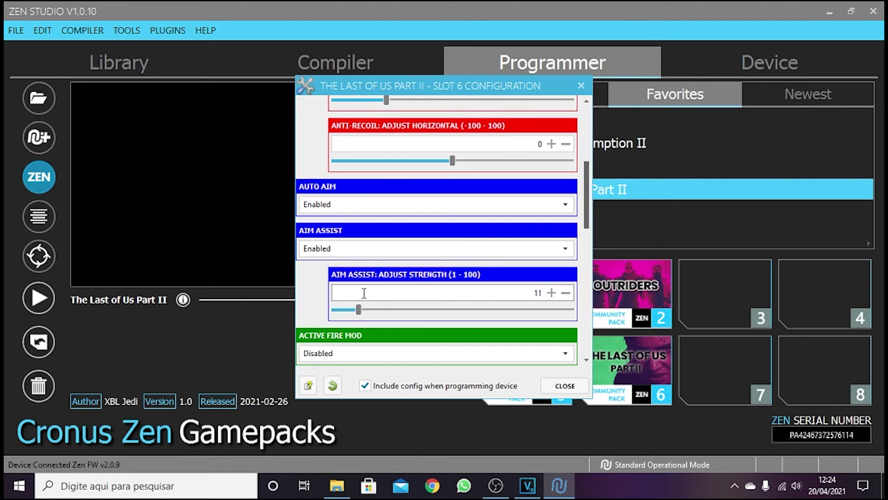
- Set Active Fire Mod of The Last of Us Part II to Adjustable Rapid Fire (Enter Value Below) at 5 rounds per second
scroll(326, 266, "down", 3)
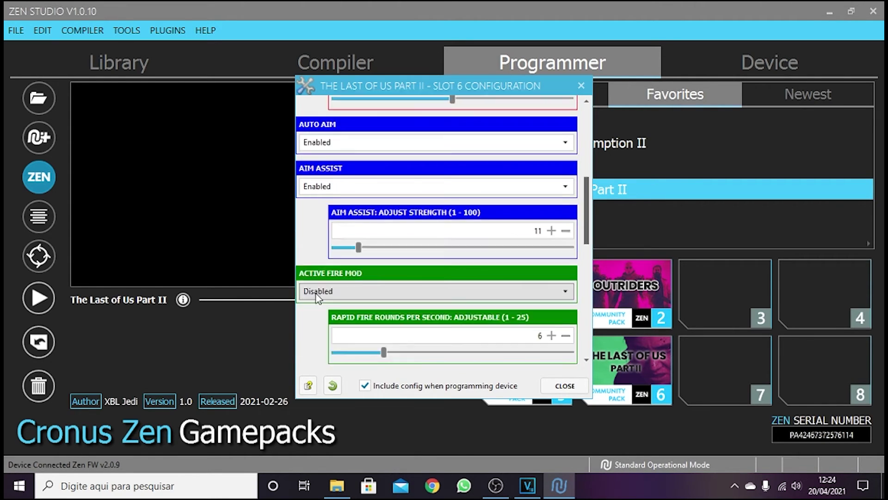
left_click(327, 263)
left_click(330, 292)
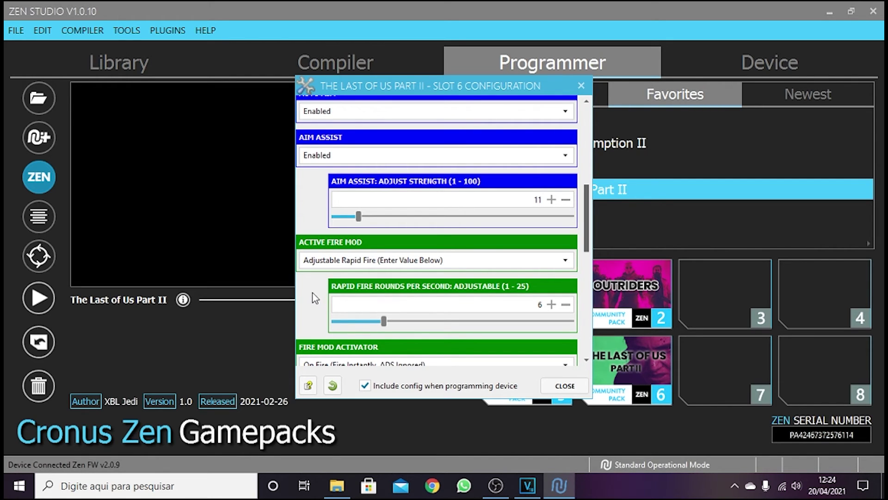
left_click(565, 304)
- Set Fire Mod Activator of The Last of Us Part II to ADS & Fire (Fire While Holding ADS)
scroll(321, 296, "down", 3)
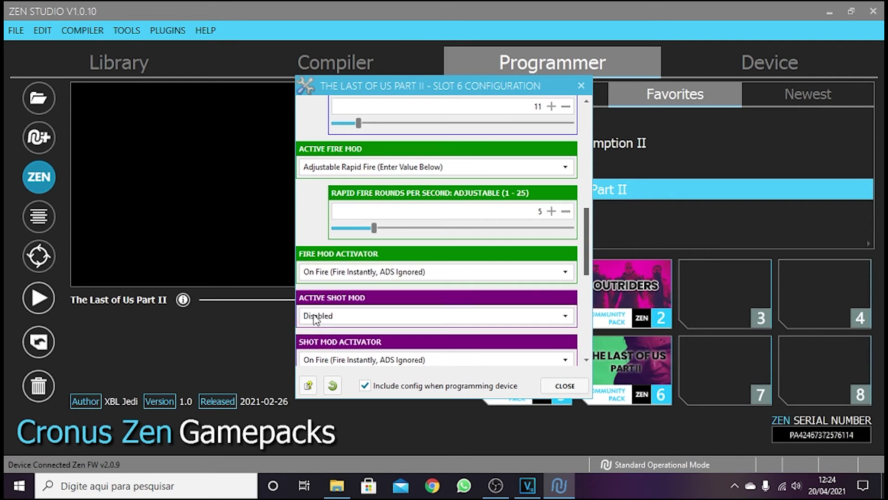
left_click(324, 273)
left_click(330, 304)
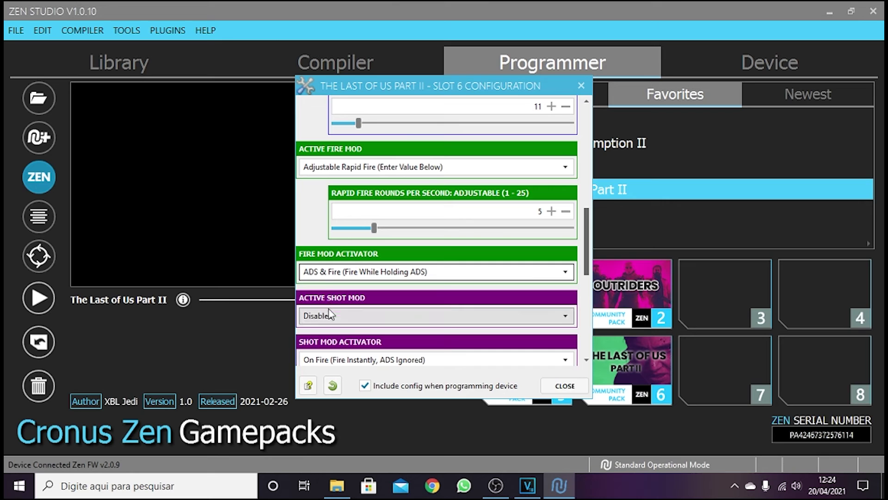
- Enable Auto Reload and Auto Stealth for The Last of Us Part II
scroll(314, 279, "down", 3)
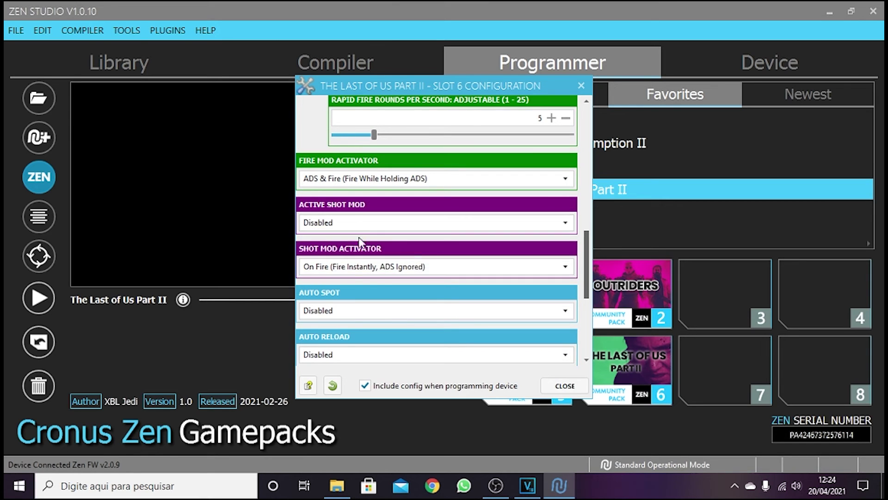
scroll(334, 289, "down", 2)
left_click(336, 295)
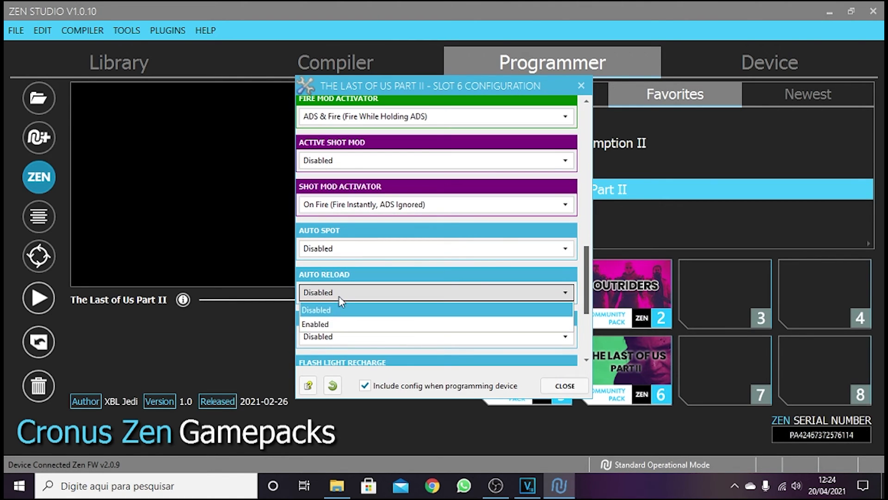
left_click(334, 324)
scroll(319, 313, "down", 1)
left_click(324, 308)
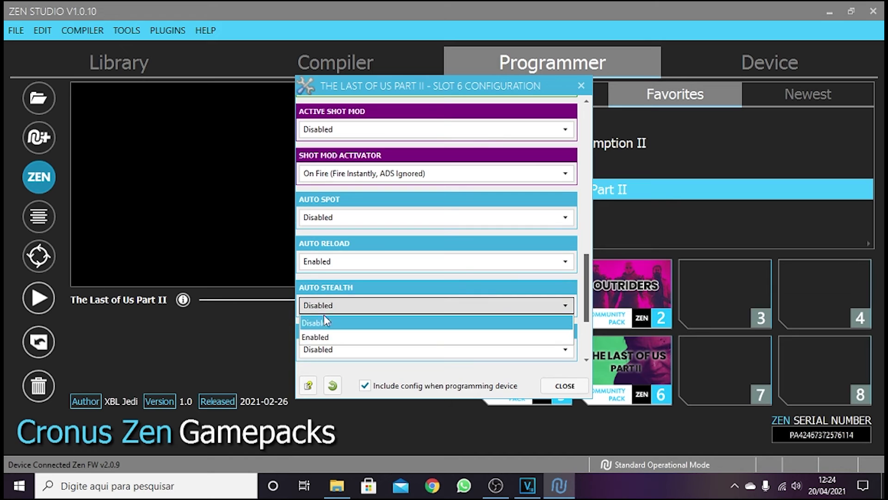
left_click(332, 333)
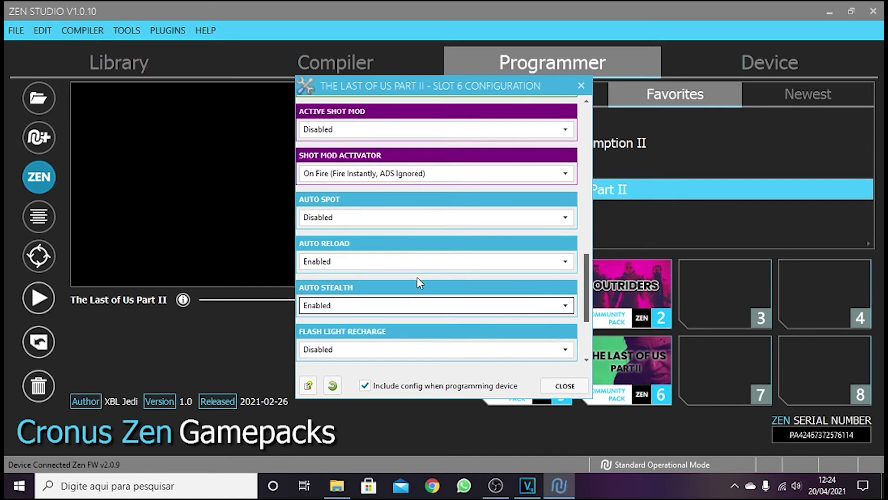
scroll(325, 284, "down", 4)
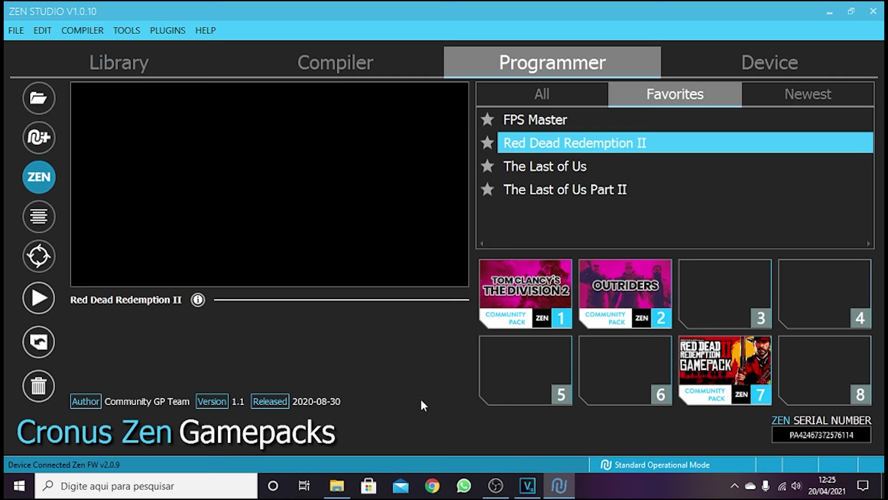
- Open the configuration of the Red Dead Redemption II gamepack in slot 7 and enable Rapid Fire
left_click(763, 402)
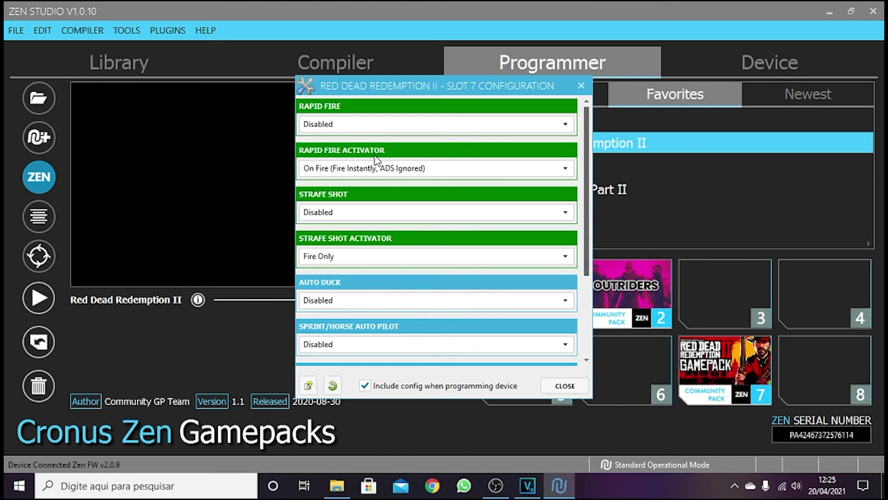
scroll(376, 160, "down", 3)
scroll(338, 189, "up", 3)
left_click(340, 125)
left_click(330, 153)
left_click(337, 125)
left_click(336, 126)
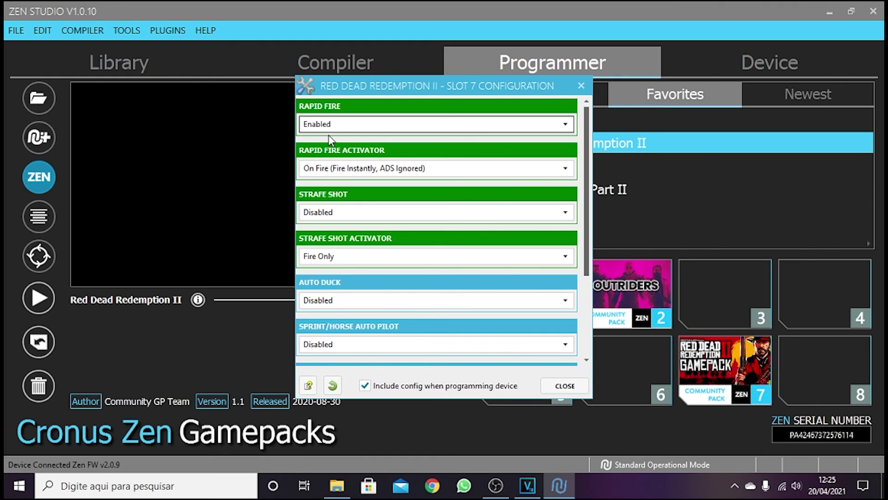
- Set Rapid Fire Activator of Red Dead Redemption II to ADS & Fire (Fire While Holding ADS) and enable Strafe Shot
left_click(336, 172)
left_click(322, 182)
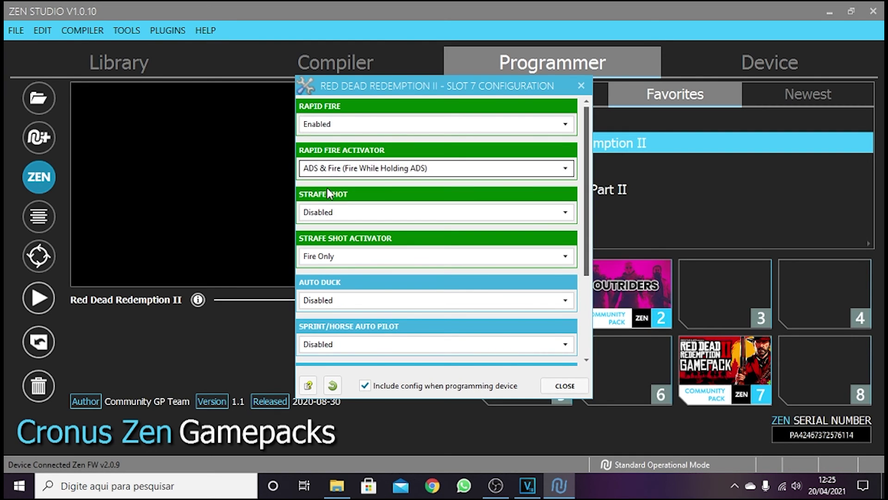
scroll(322, 184, "down", 1)
left_click(338, 182)
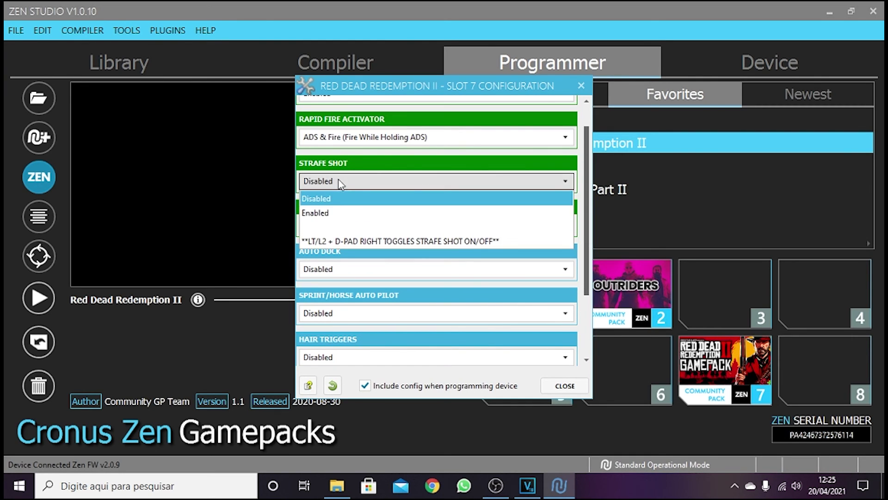
left_click(333, 210)
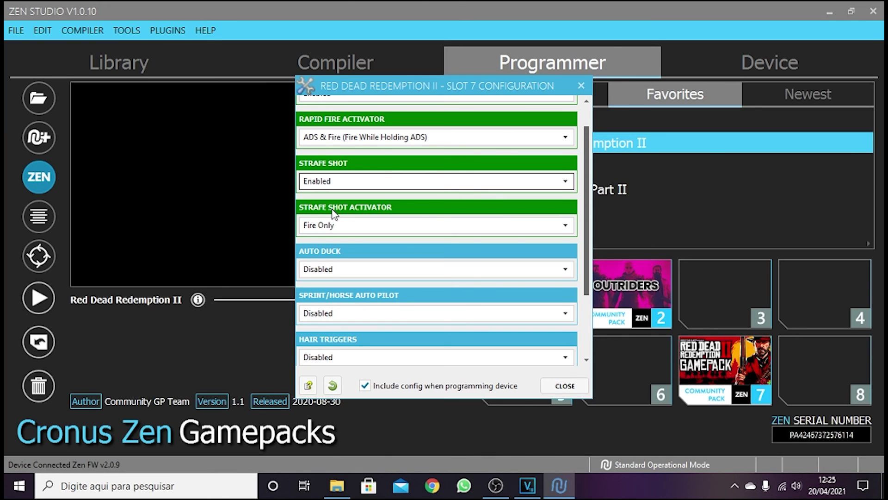
- Try another Strafe Shot Activator option for Red Dead Redemption II and return it to Fire Only
scroll(334, 214, "down", 1)
left_click(335, 194)
left_click(333, 226)
left_click(331, 194)
left_click(323, 211)
- Set Sprint/Horse Auto Pilot of Red Dead Redemption II to Horse Auto Pilot and enable Block Rumble
scroll(324, 250, "down", 2)
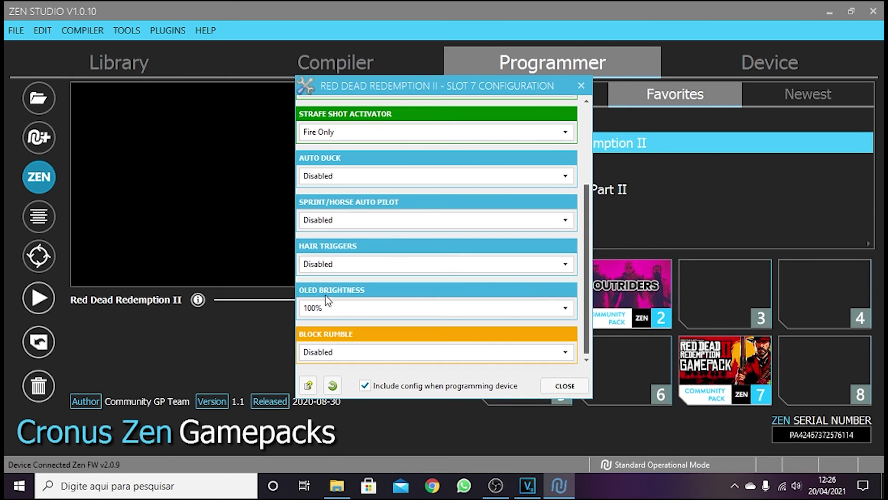
left_click(326, 220)
left_click(330, 266)
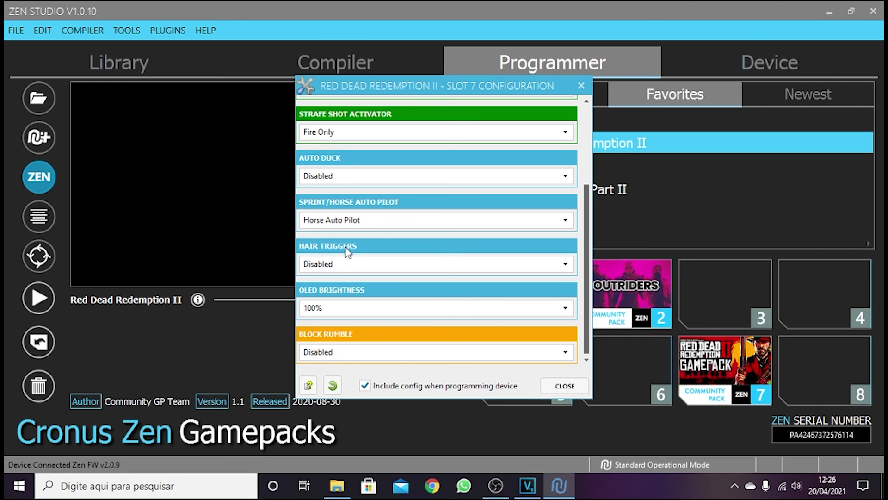
scroll(348, 251, "down", 1)
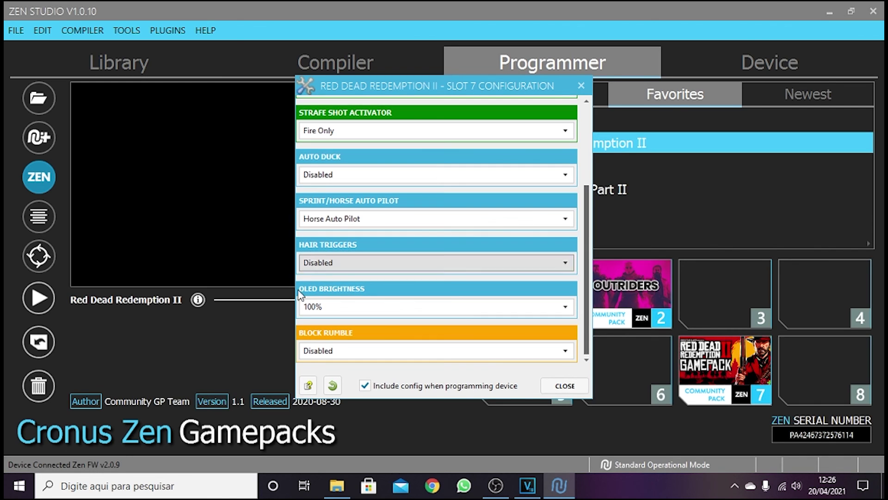
left_click(342, 352)
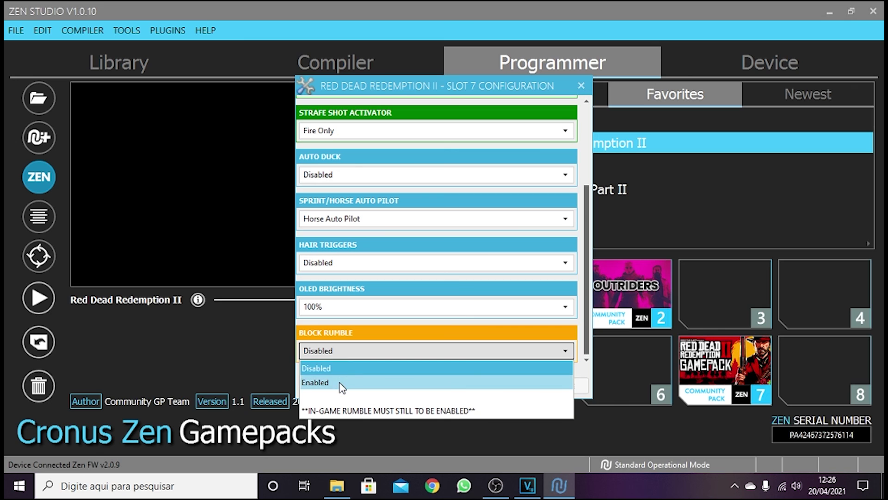
left_click(342, 387)
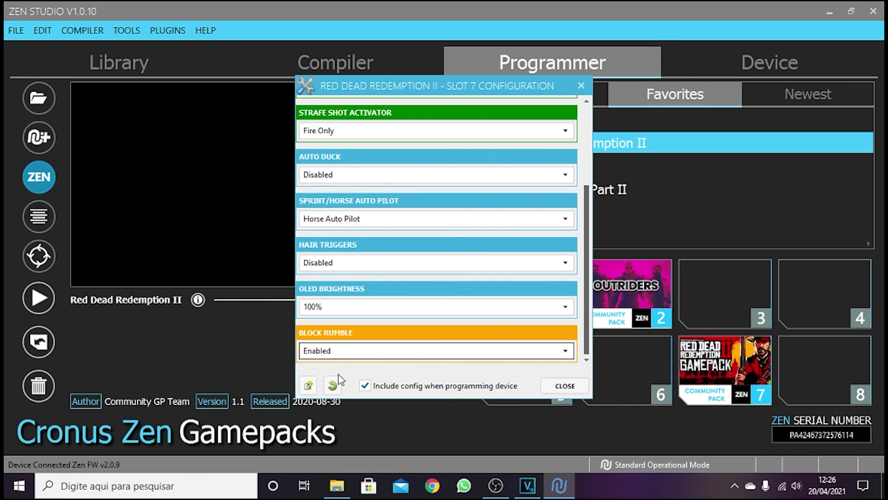